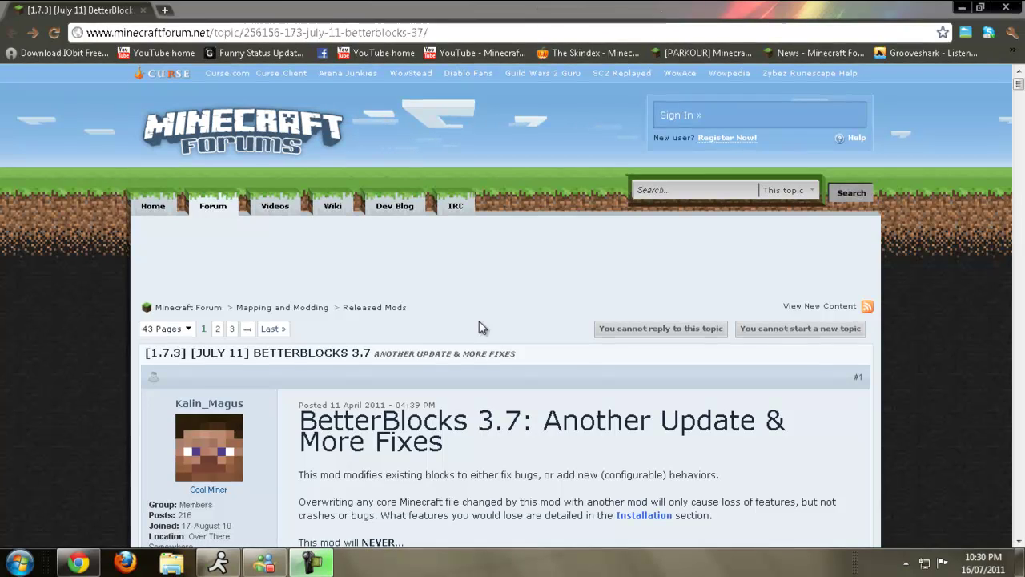
Read the BetterBlocks 3.7 forum post from the introduction through the new blocks, ladders, bookshelves and doors sections
{"action": "scroll", "coordinate": [479, 327], "scroll_direction": "down", "scroll_amount": 2}
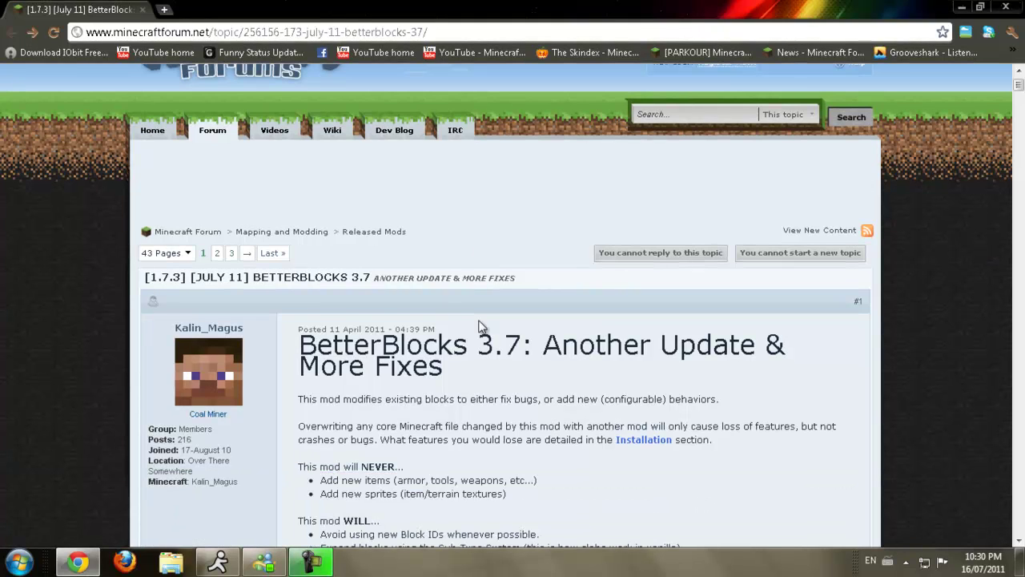
{"action": "scroll", "coordinate": [479, 323], "scroll_direction": "down", "scroll_amount": 6}
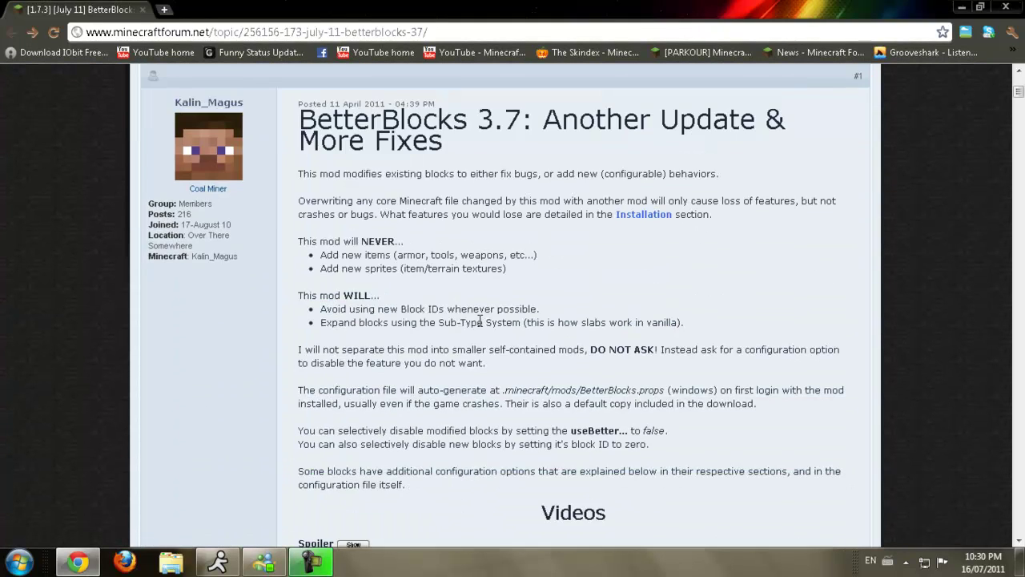
{"action": "scroll", "coordinate": [479, 324], "scroll_direction": "down", "scroll_amount": 12}
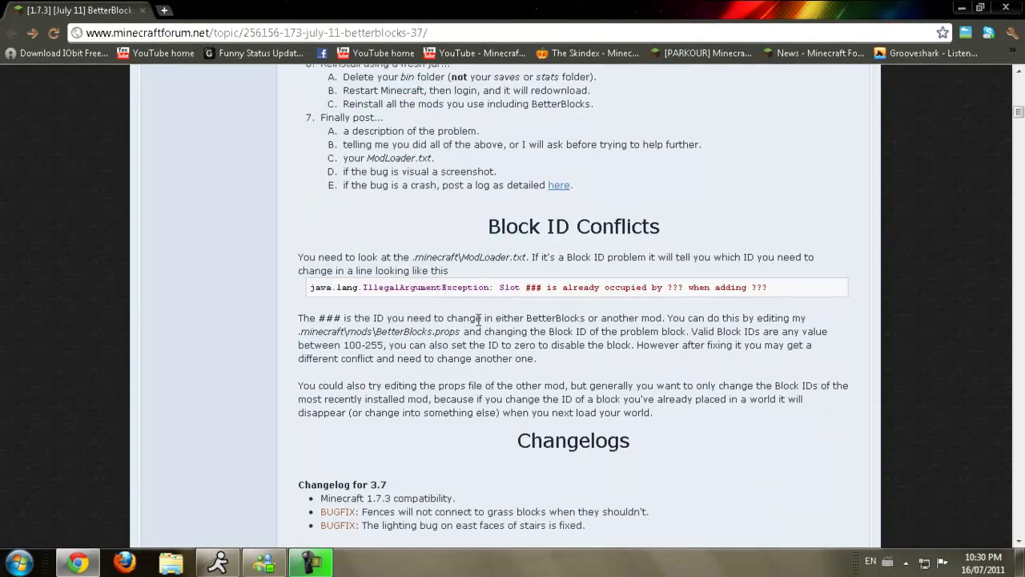
{"action": "scroll", "coordinate": [478, 325], "scroll_direction": "down", "scroll_amount": 5}
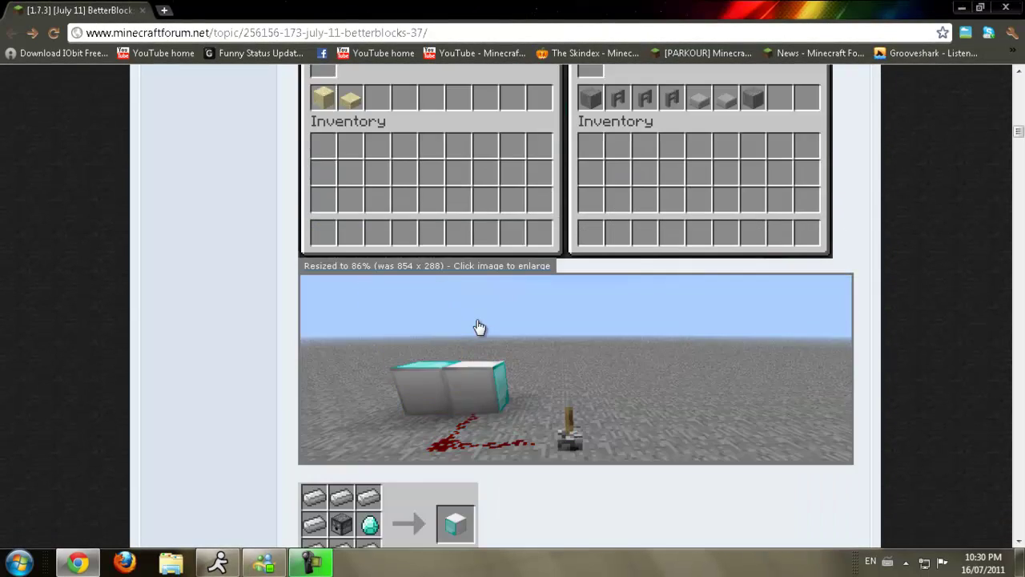
{"action": "scroll", "coordinate": [478, 326], "scroll_direction": "down", "scroll_amount": 6}
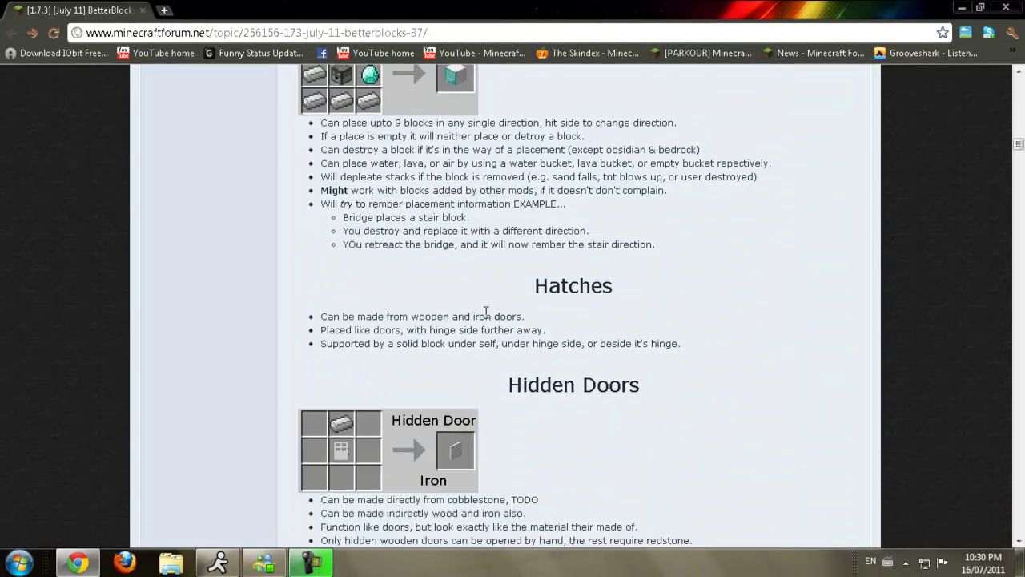
{"action": "scroll", "coordinate": [494, 300], "scroll_direction": "down", "scroll_amount": 3}
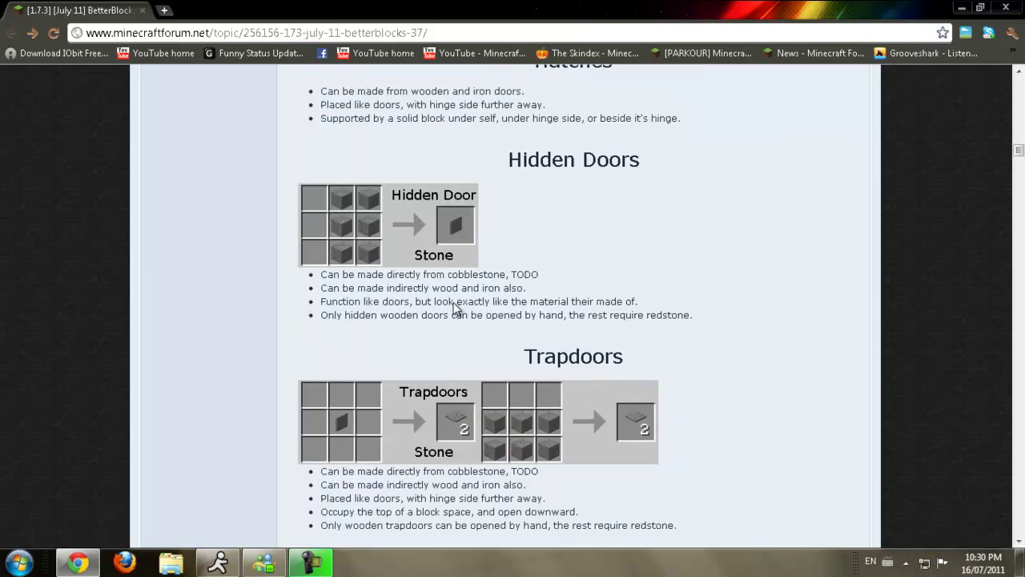
{"action": "scroll", "coordinate": [460, 296], "scroll_direction": "down", "scroll_amount": 5}
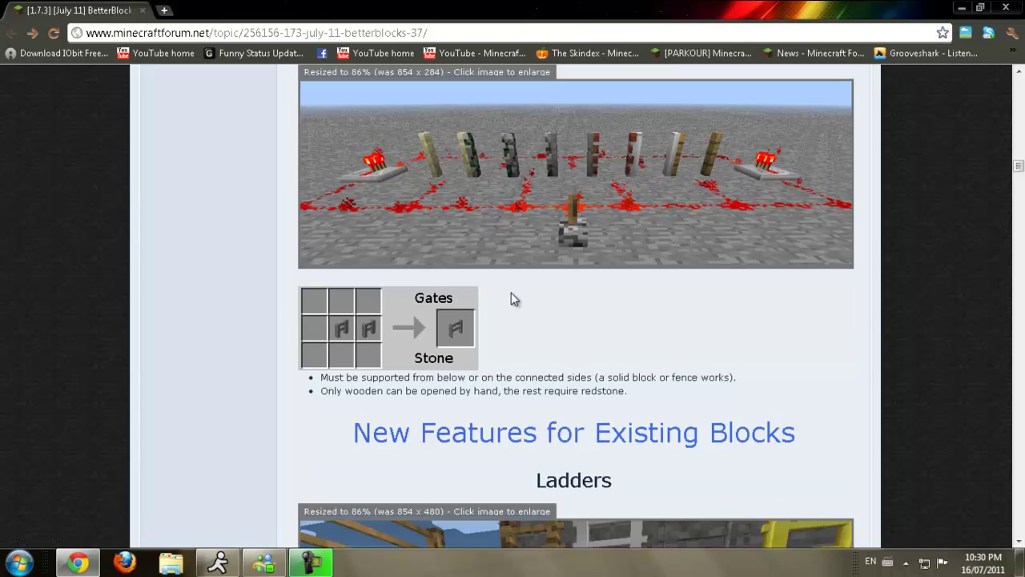
{"action": "scroll", "coordinate": [511, 295], "scroll_direction": "down", "scroll_amount": 5}
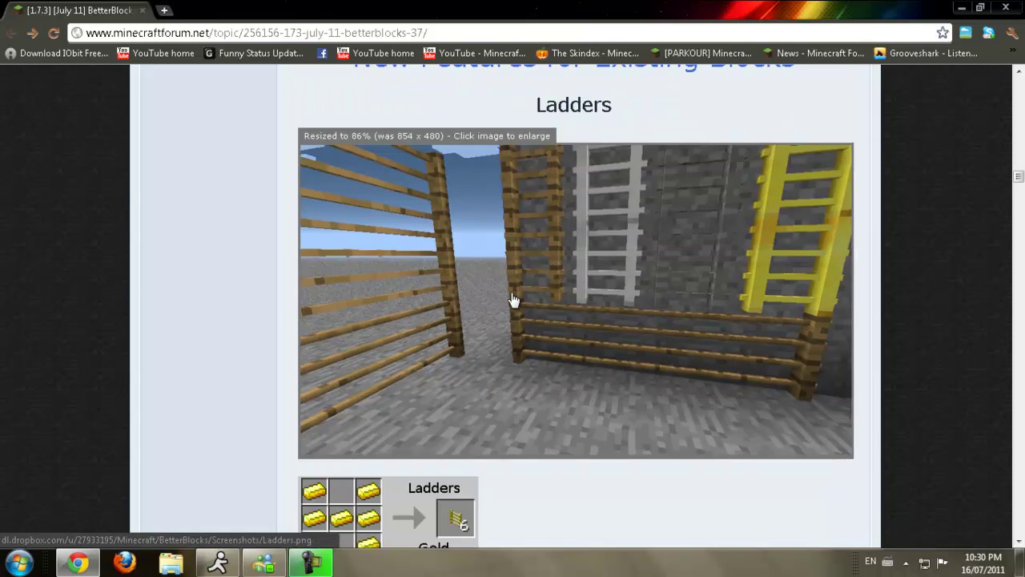
{"action": "scroll", "coordinate": [514, 299], "scroll_direction": "down", "scroll_amount": 5}
{"action": "scroll", "coordinate": [511, 297], "scroll_direction": "down", "scroll_amount": 7}
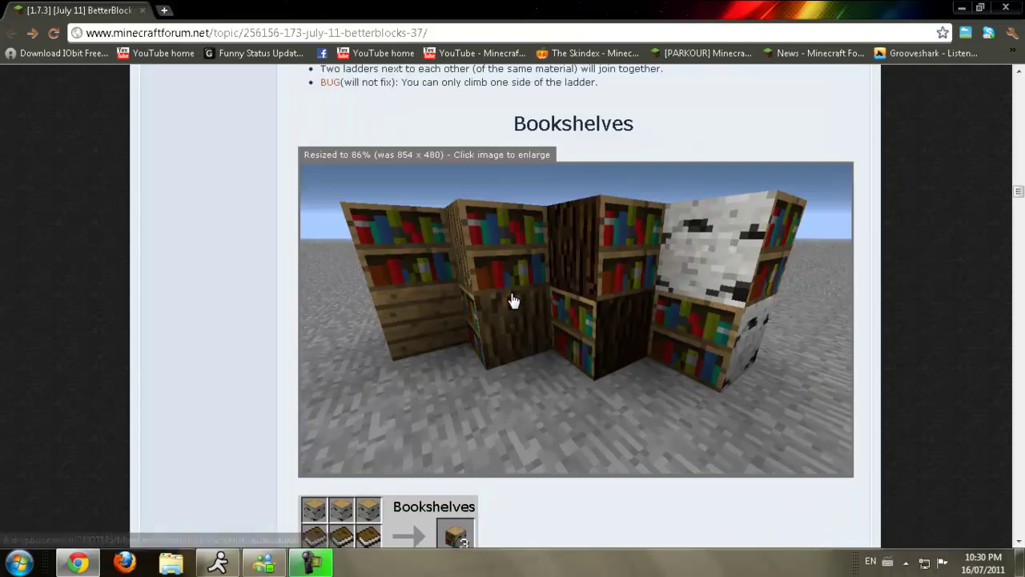
{"action": "scroll", "coordinate": [513, 301], "scroll_direction": "down", "scroll_amount": 9}
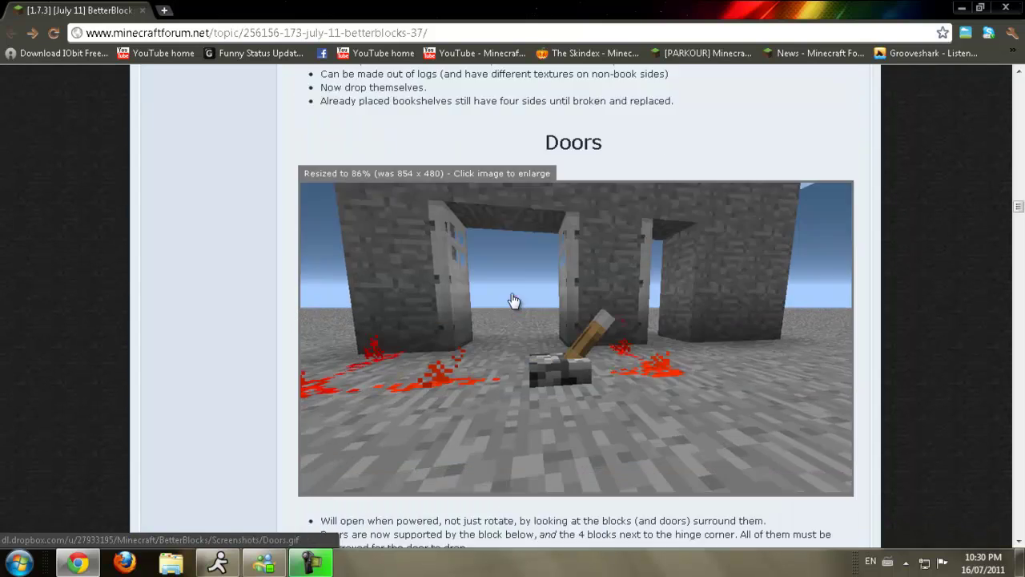
Examine the torches, stairs, fences and slabs sections of the BetterBlocks post
{"action": "scroll", "coordinate": [513, 301], "scroll_direction": "down", "scroll_amount": 5}
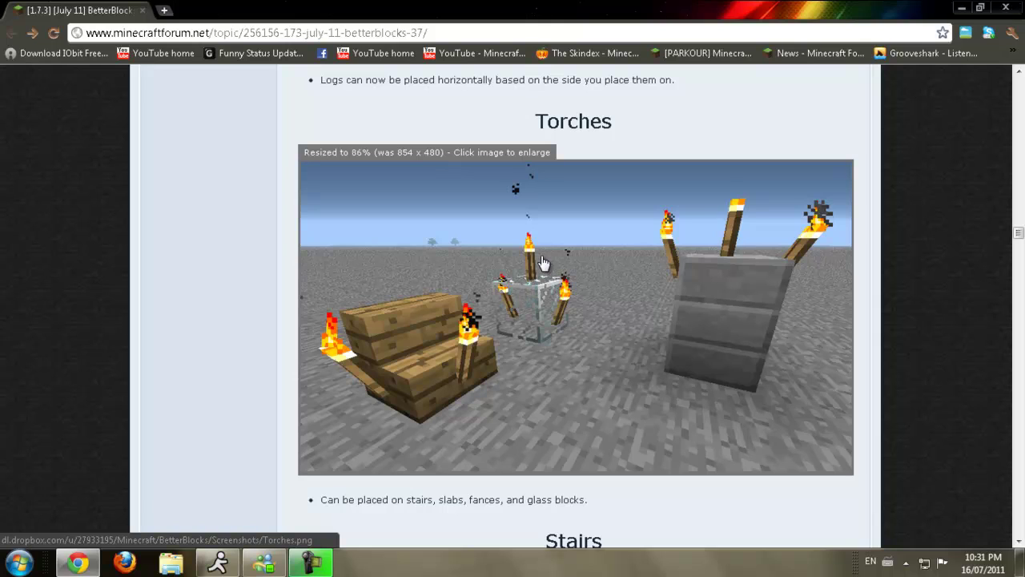
{"action": "scroll", "coordinate": [542, 263], "scroll_direction": "down", "scroll_amount": 1}
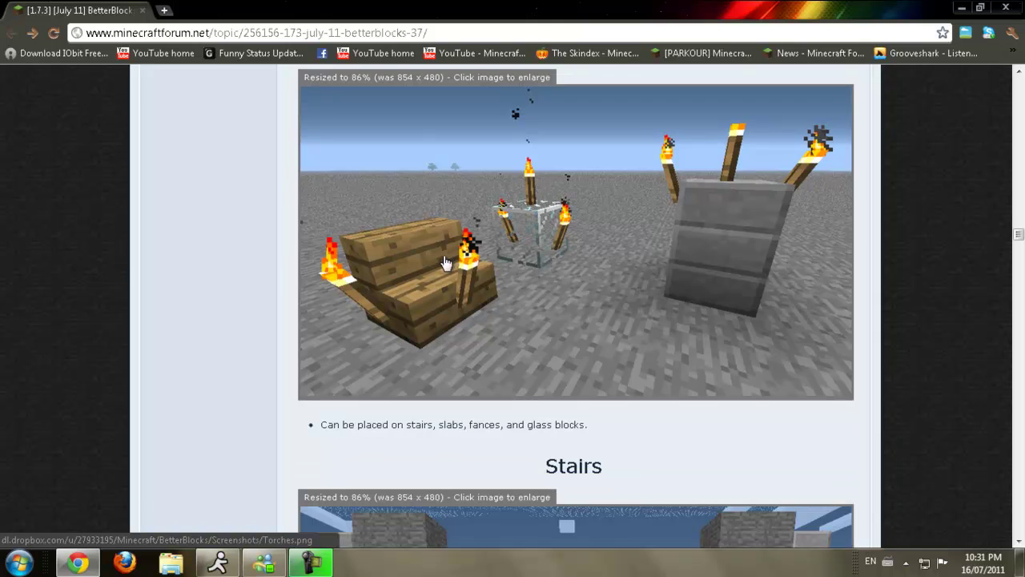
{"action": "scroll", "coordinate": [624, 240], "scroll_direction": "down", "scroll_amount": 2}
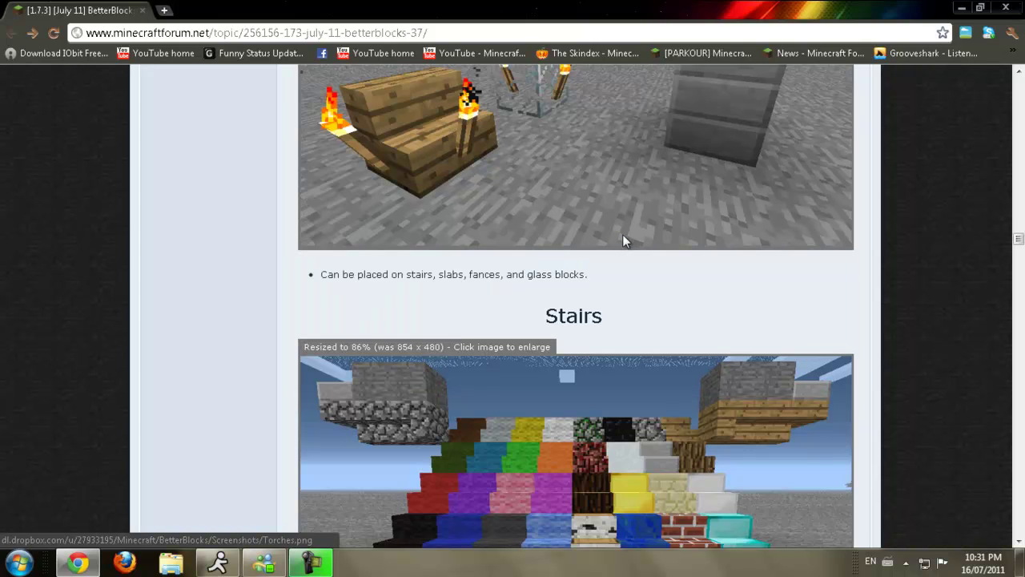
{"action": "scroll", "coordinate": [624, 240], "scroll_direction": "down", "scroll_amount": 3}
{"action": "scroll", "coordinate": [625, 240], "scroll_direction": "down", "scroll_amount": 9}
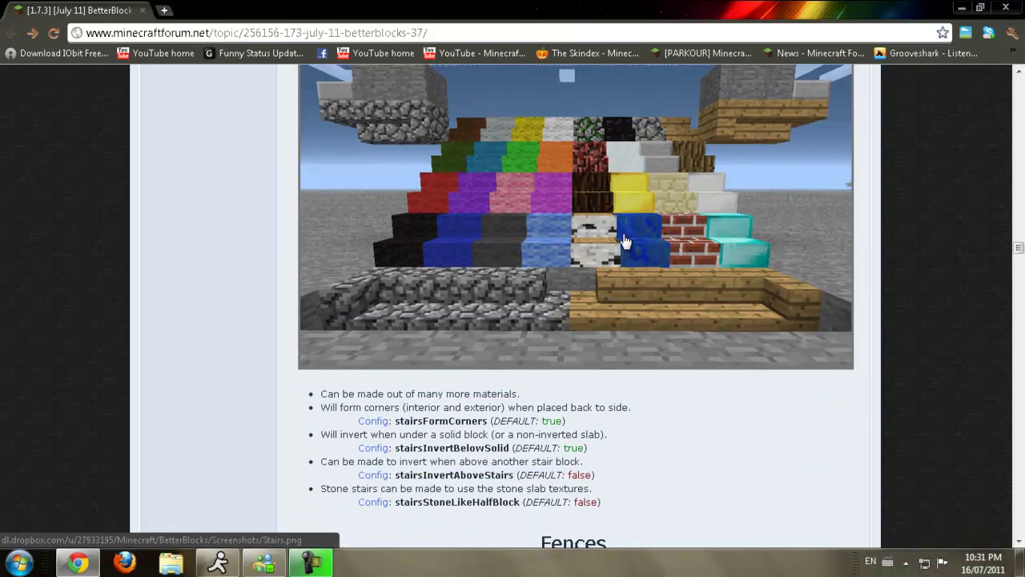
{"action": "scroll", "coordinate": [623, 234], "scroll_direction": "down", "scroll_amount": 4}
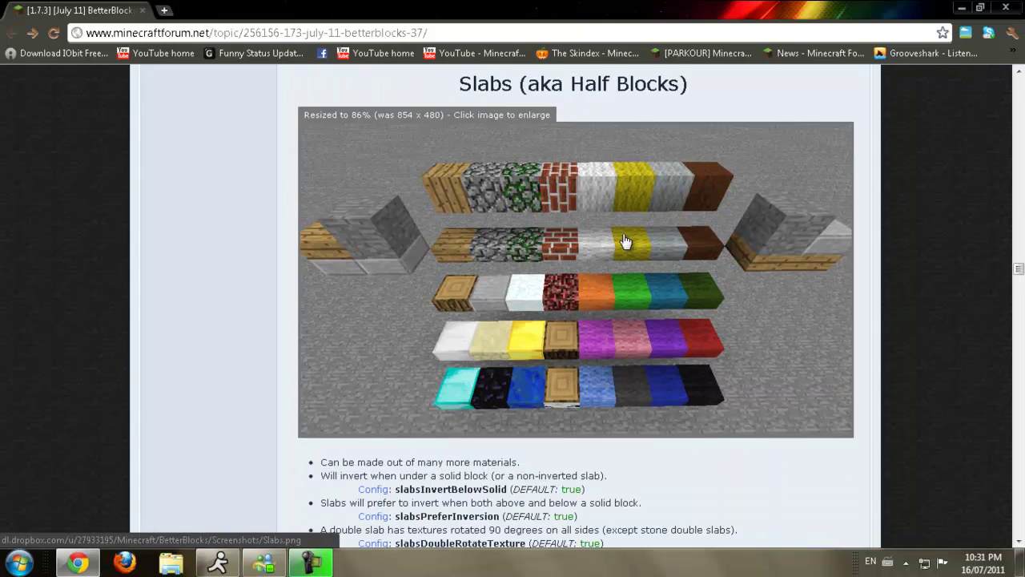
{"action": "scroll", "coordinate": [625, 239], "scroll_direction": "down", "scroll_amount": 1}
{"action": "scroll", "coordinate": [625, 241], "scroll_direction": "up", "scroll_amount": 8}
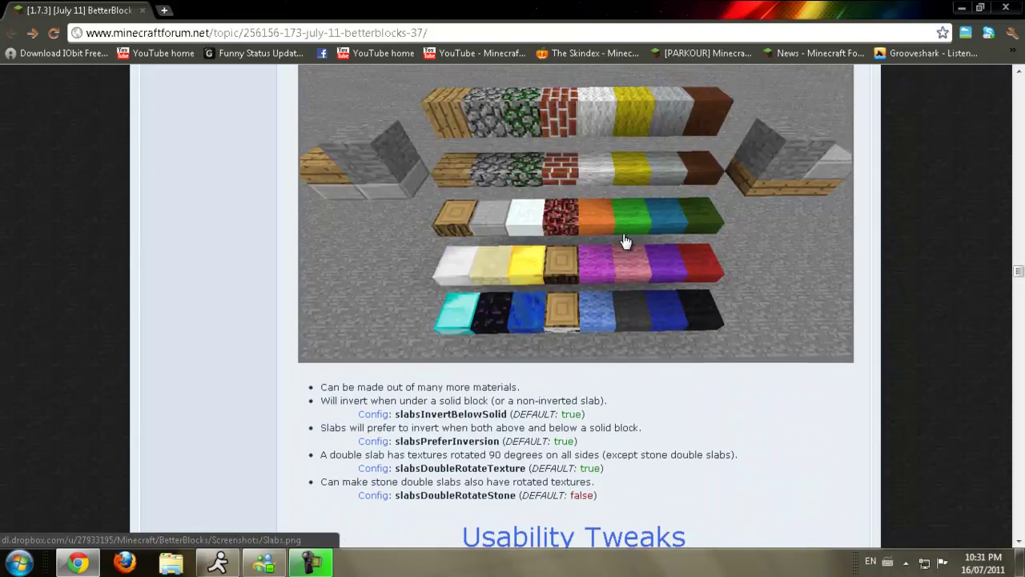
{"action": "scroll", "coordinate": [625, 241], "scroll_direction": "up", "scroll_amount": 8}
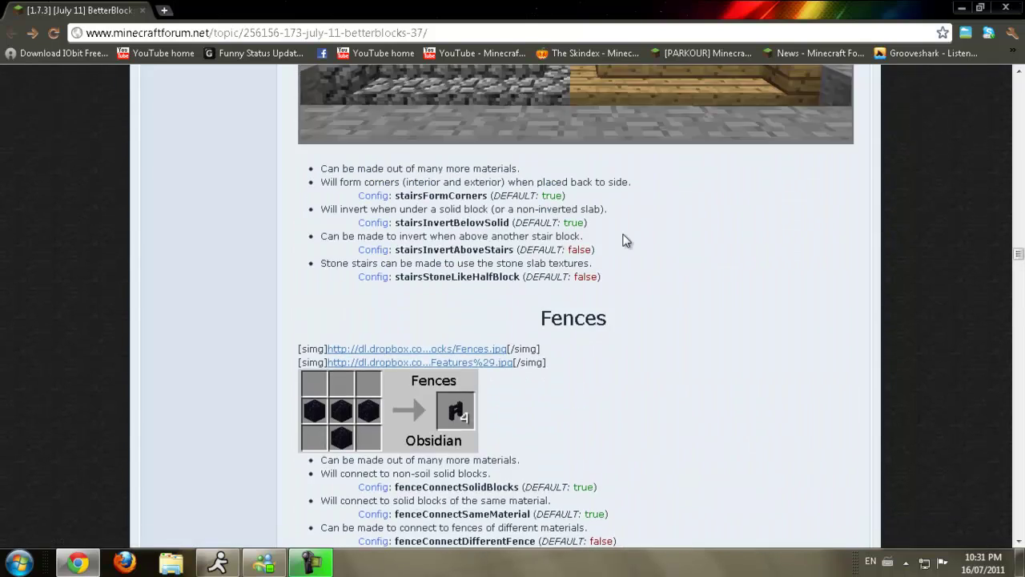
{"action": "scroll", "coordinate": [497, 456], "scroll_direction": "up", "scroll_amount": 1}
{"action": "scroll", "coordinate": [496, 455], "scroll_direction": "down", "scroll_amount": 1}
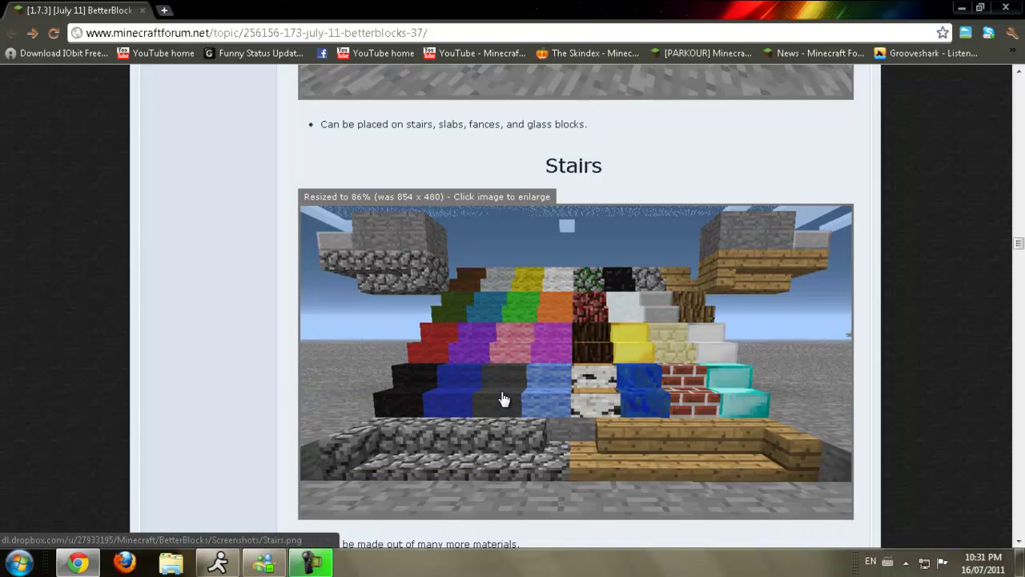
{"action": "scroll", "coordinate": [503, 399], "scroll_direction": "down", "scroll_amount": 2}
{"action": "scroll", "coordinate": [655, 200], "scroll_direction": "down", "scroll_amount": 1}
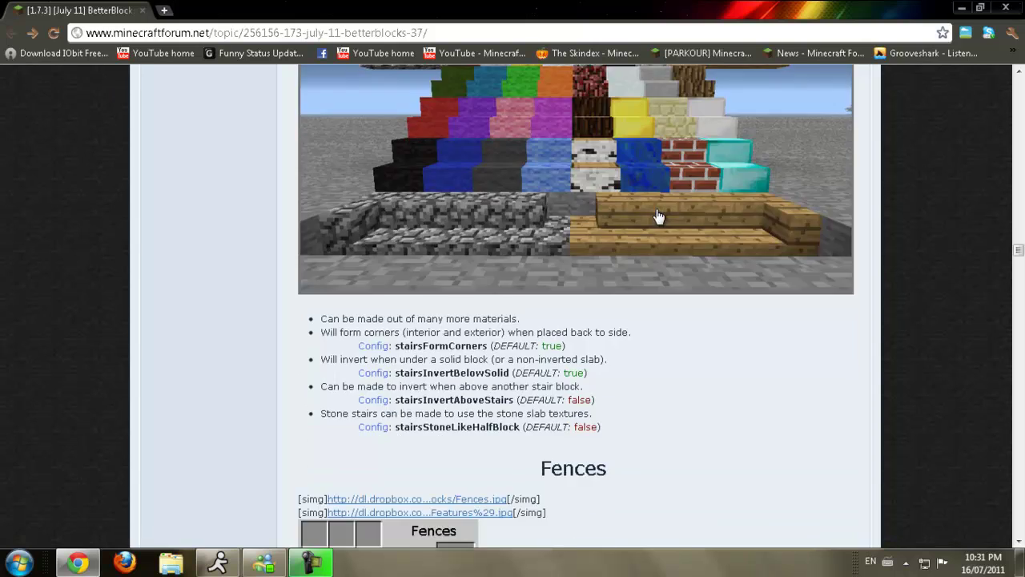
{"action": "scroll", "coordinate": [657, 216], "scroll_direction": "down", "scroll_amount": 9}
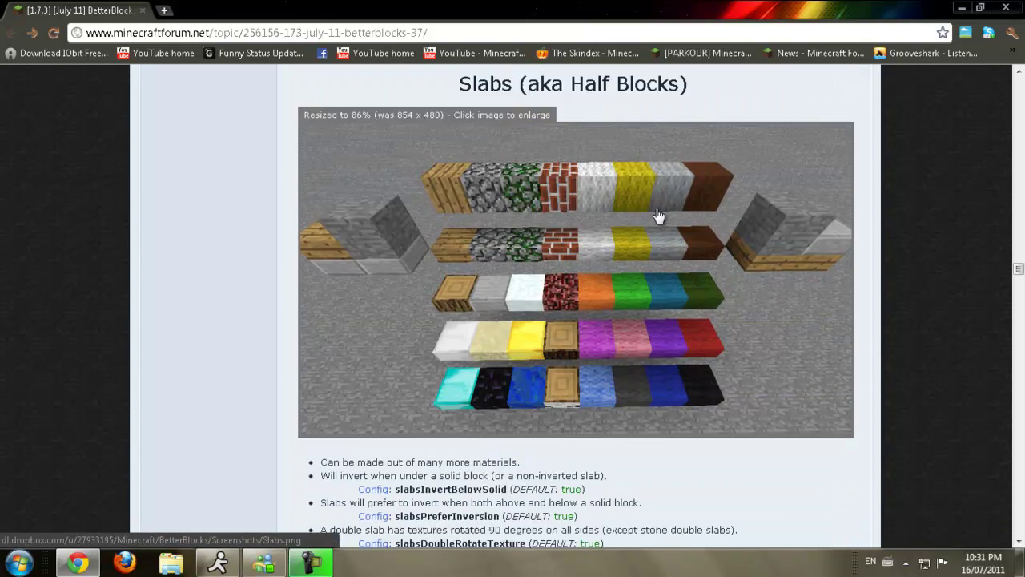
{"action": "scroll", "coordinate": [657, 216], "scroll_direction": "down", "scroll_amount": 2}
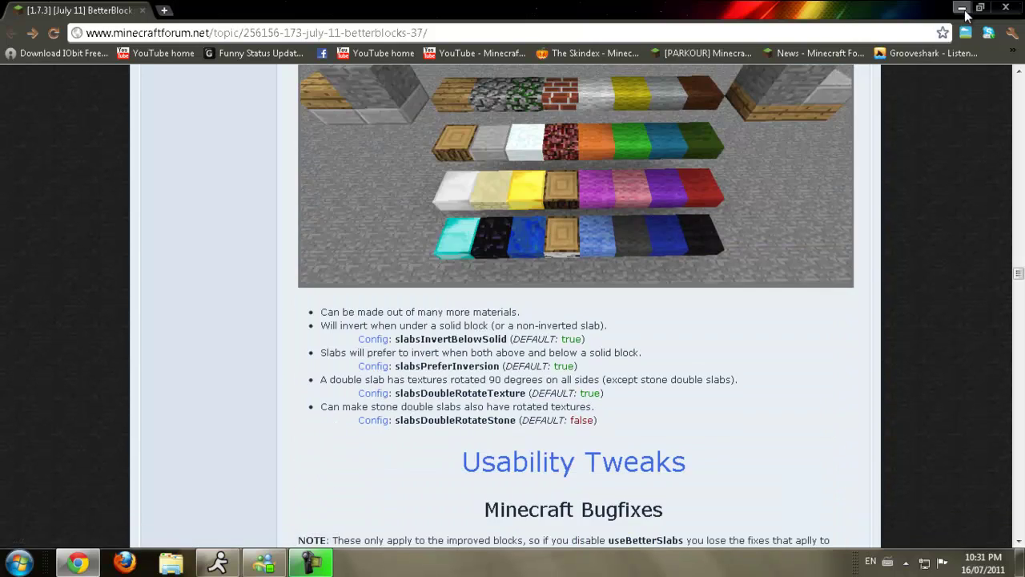
Show the desktop and locate the BetterBlocks 3.7 and ModLoader archives
{"action": "left_click", "coordinate": [963, 10]}
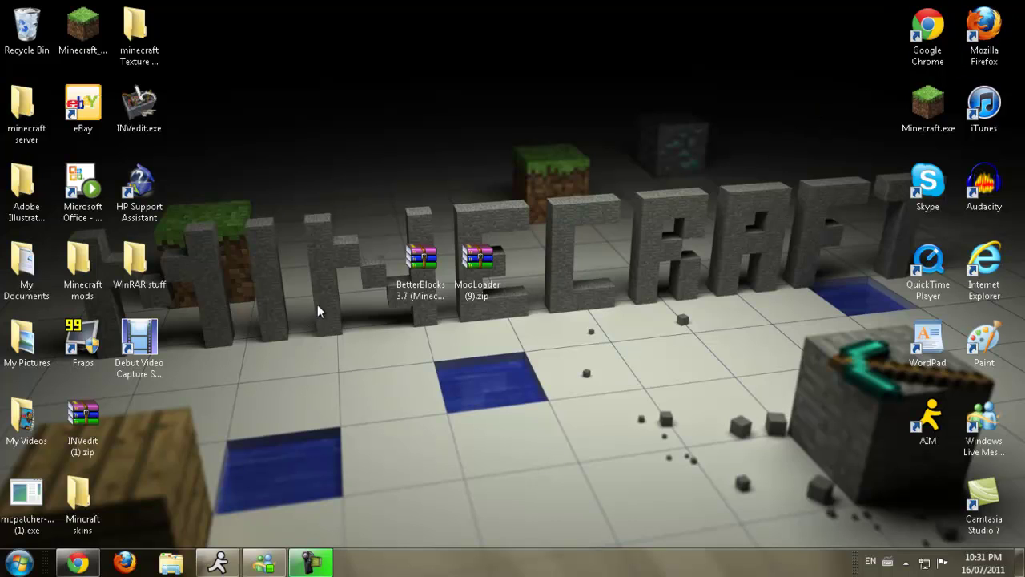
{"action": "left_click_drag", "start_coordinate": [348, 238], "coordinate": [553, 310]}
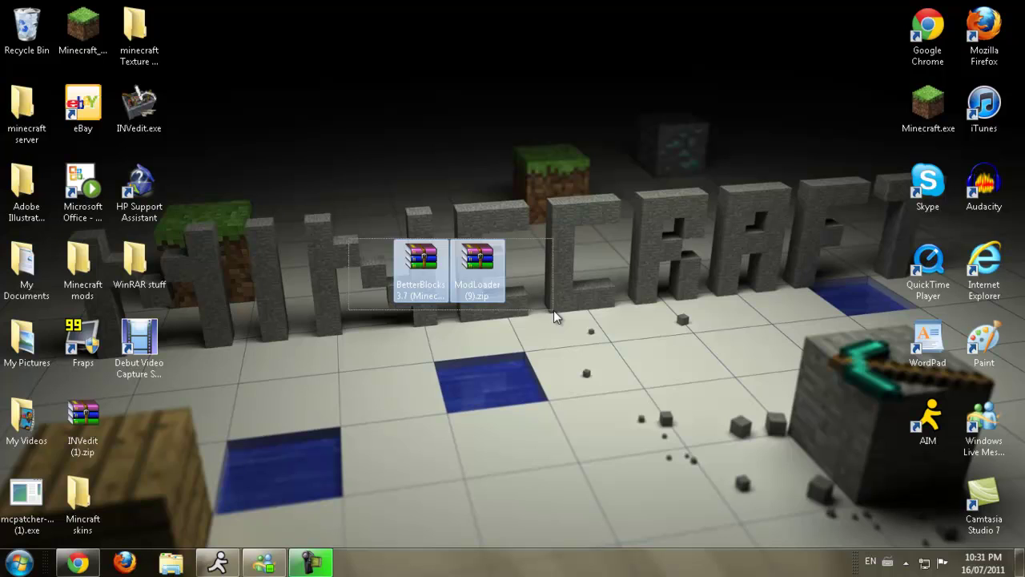
{"action": "left_click_drag", "start_coordinate": [553, 310], "coordinate": [350, 355]}
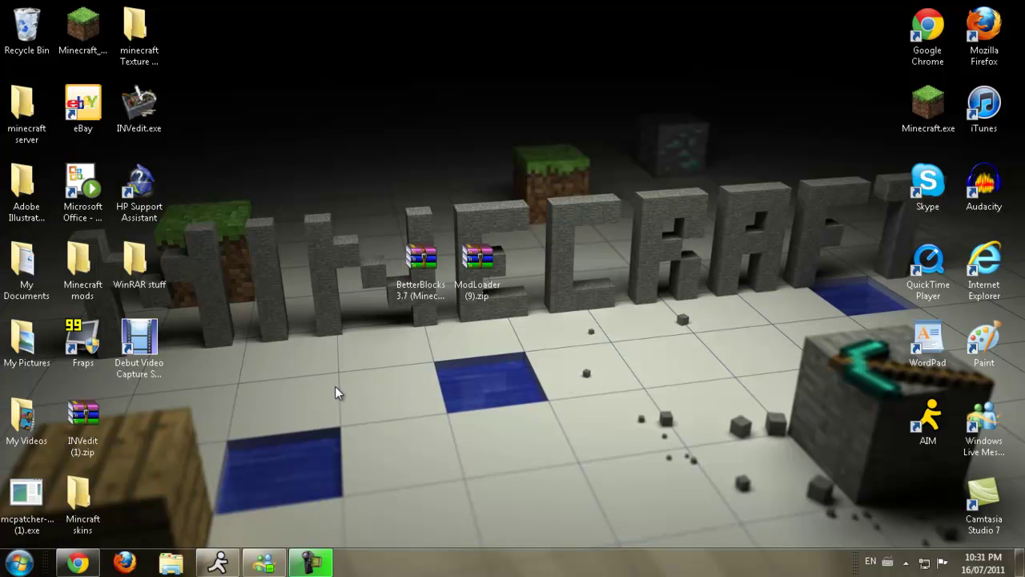
Search the computer for %appdata% and open the Roaming folder
{"action": "left_click", "coordinate": [18, 562]}
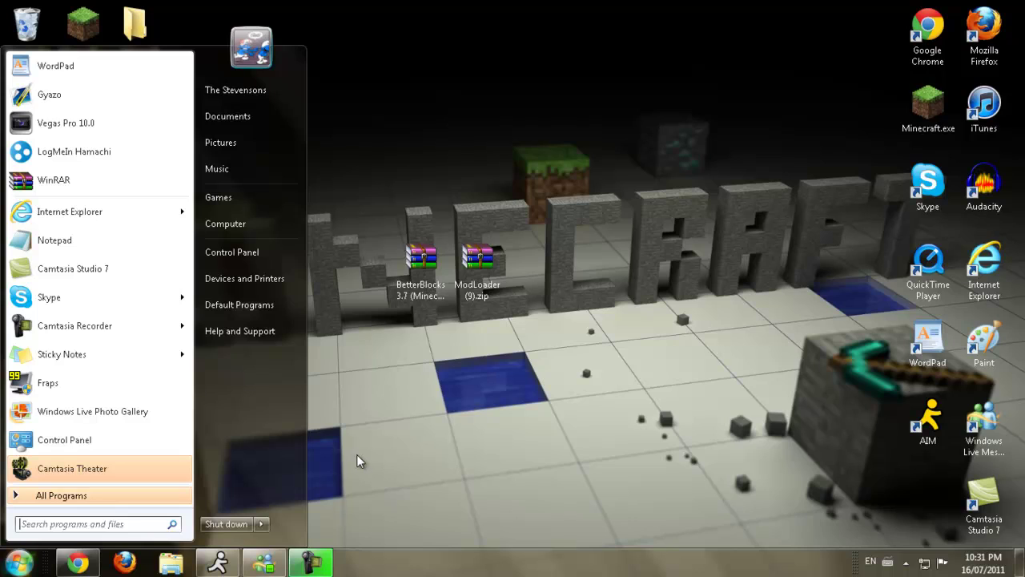
{"action": "left_click", "coordinate": [49, 524]}
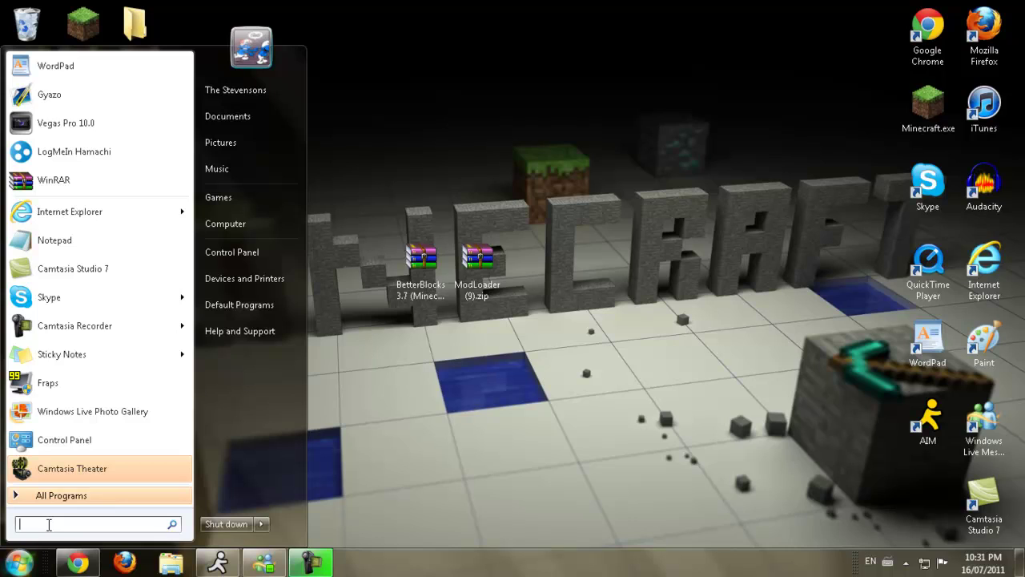
{"action": "type", "text": "%appdata%"}
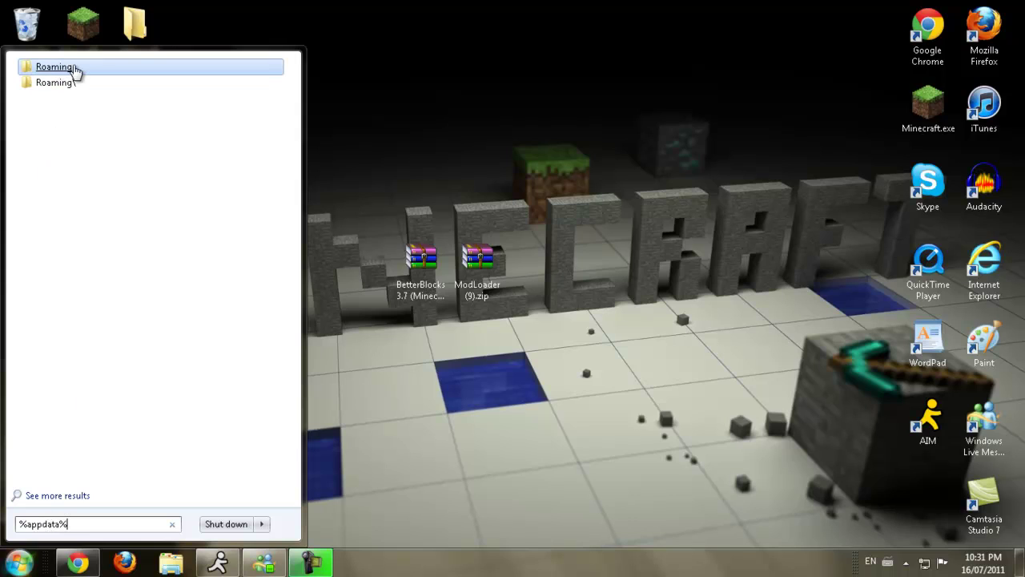
{"action": "left_click", "coordinate": [83, 72]}
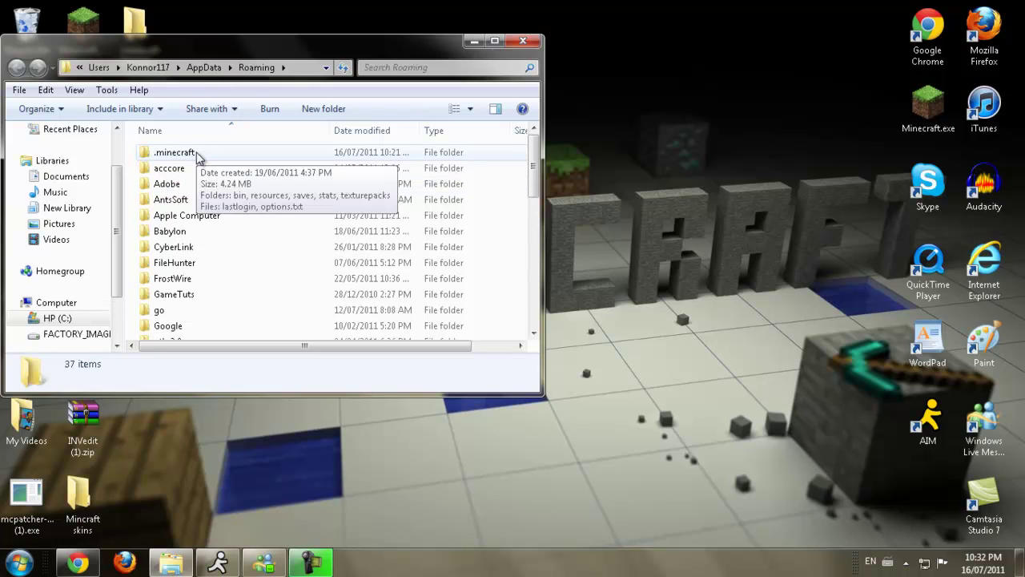
Copy the .minecraft folder from Roaming onto the desktop as a backup and return to the Roaming folder
{"action": "right_click", "coordinate": [196, 153]}
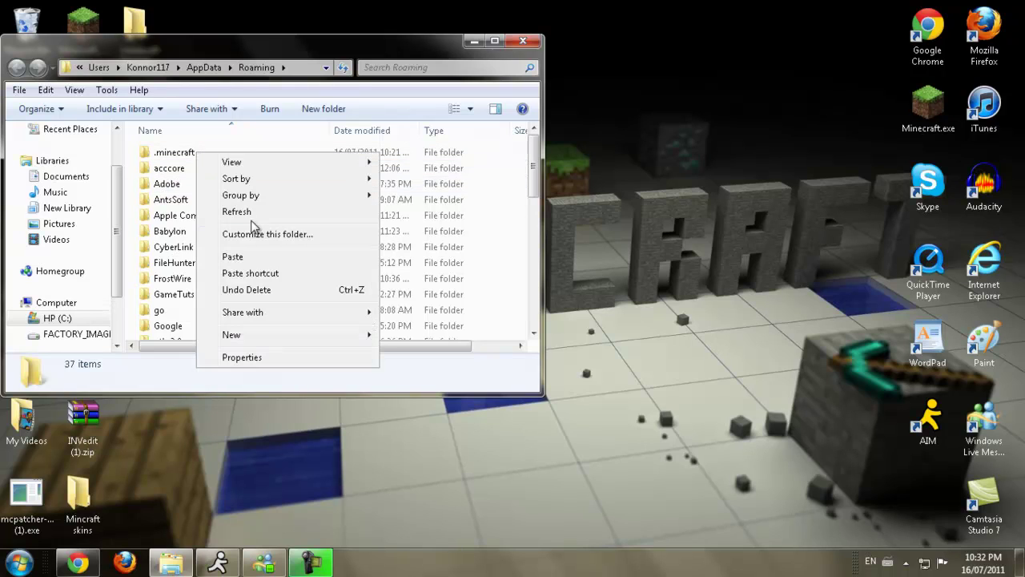
{"action": "mouse_move", "coordinate": [237, 179]}
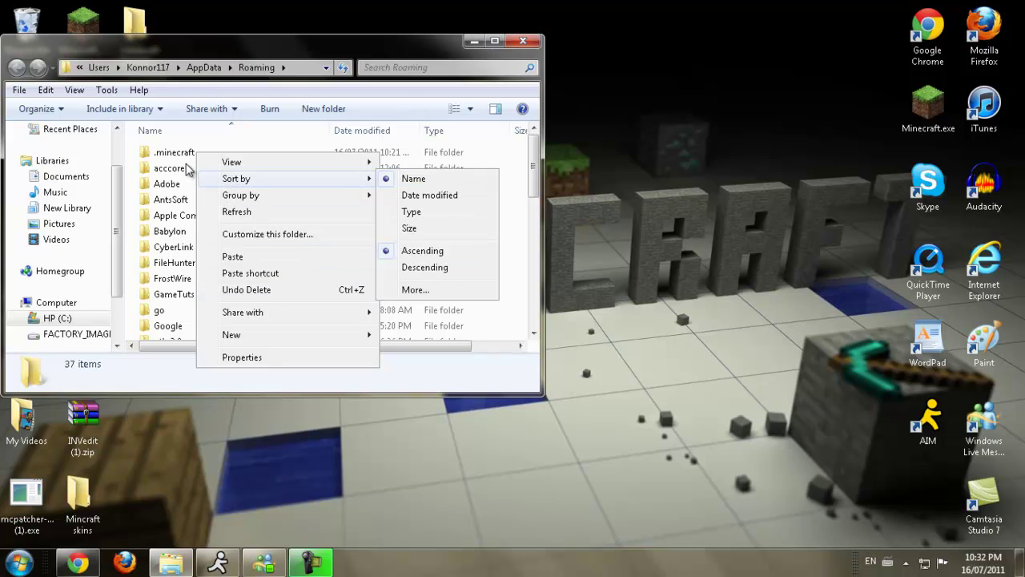
{"action": "left_click", "coordinate": [186, 153]}
{"action": "right_click", "coordinate": [187, 153]}
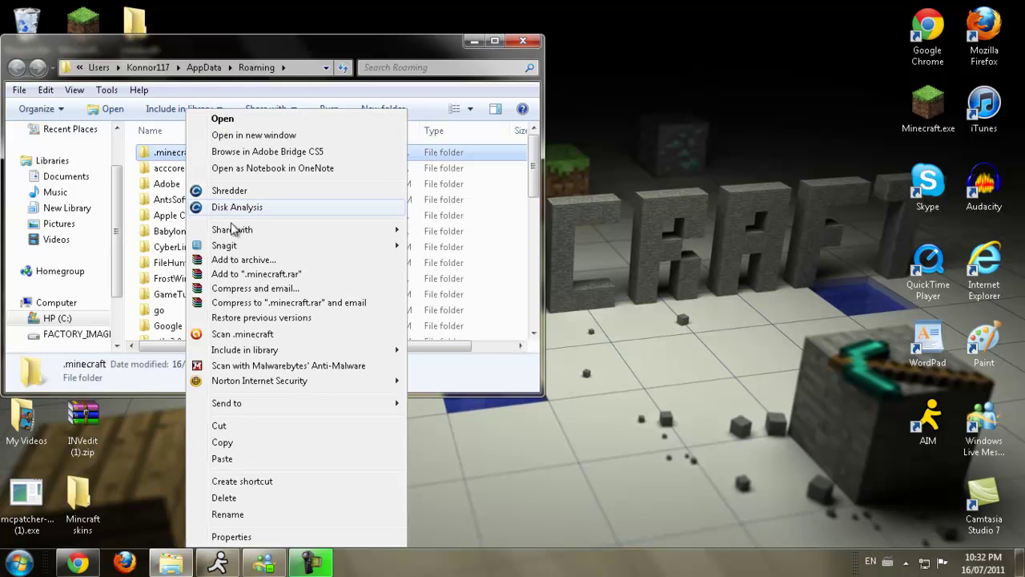
{"action": "left_click", "coordinate": [238, 443]}
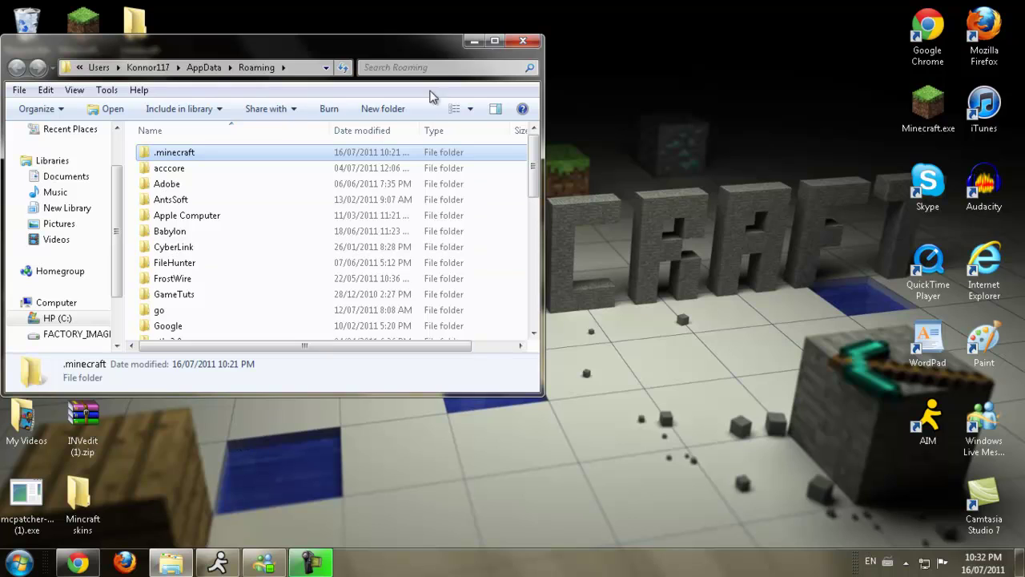
{"action": "left_click", "coordinate": [473, 42]}
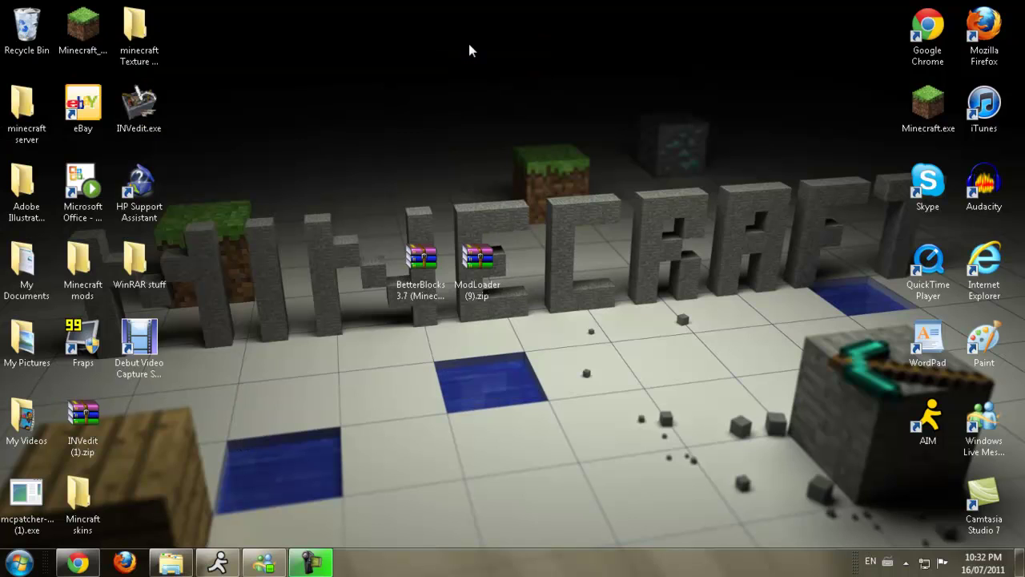
{"action": "right_click", "coordinate": [353, 57]}
{"action": "left_click", "coordinate": [393, 125]}
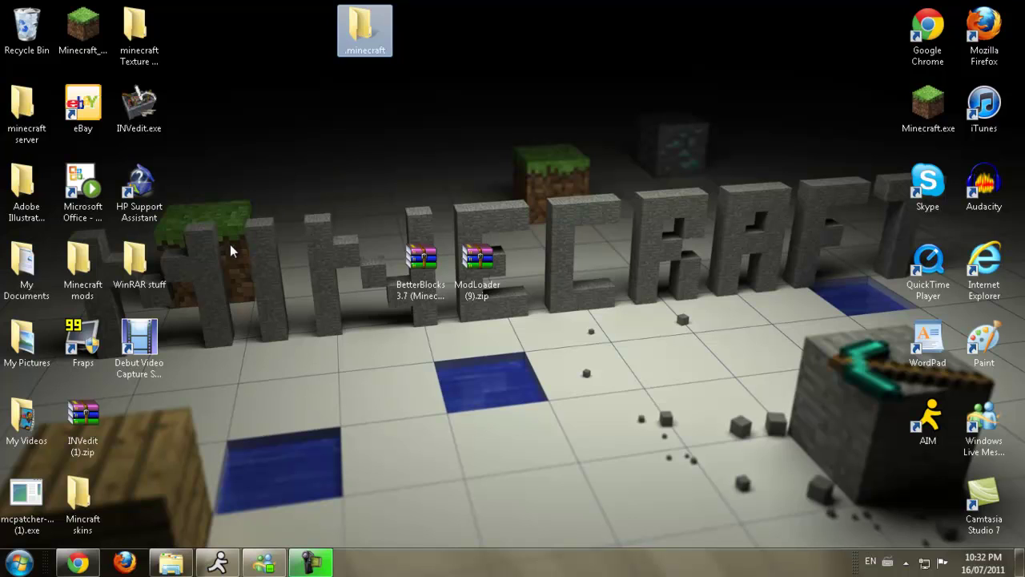
{"action": "left_click", "coordinate": [171, 563]}
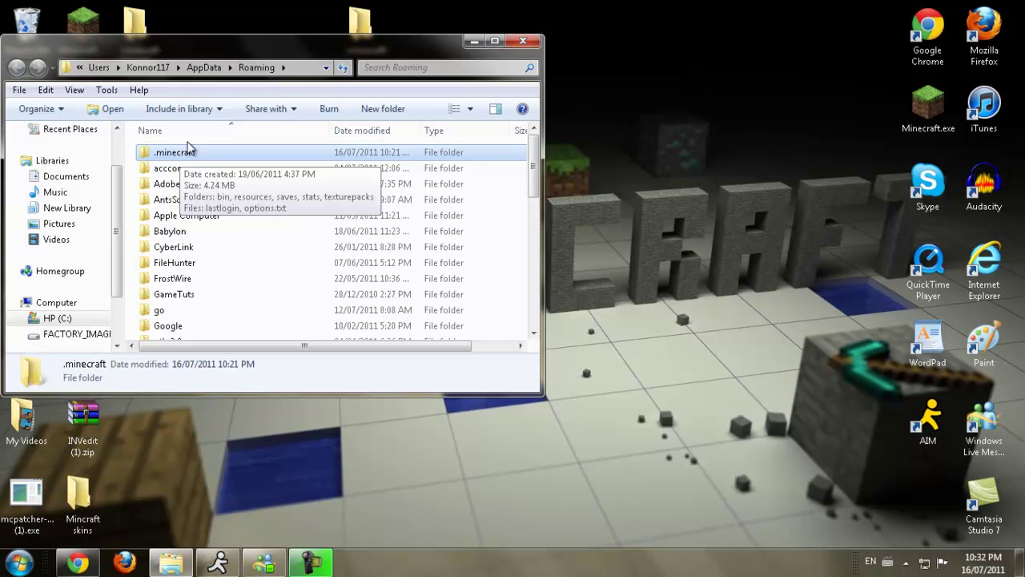
Open the bin folder inside the .minecraft folder in Roaming
{"action": "left_click", "coordinate": [20, 563]}
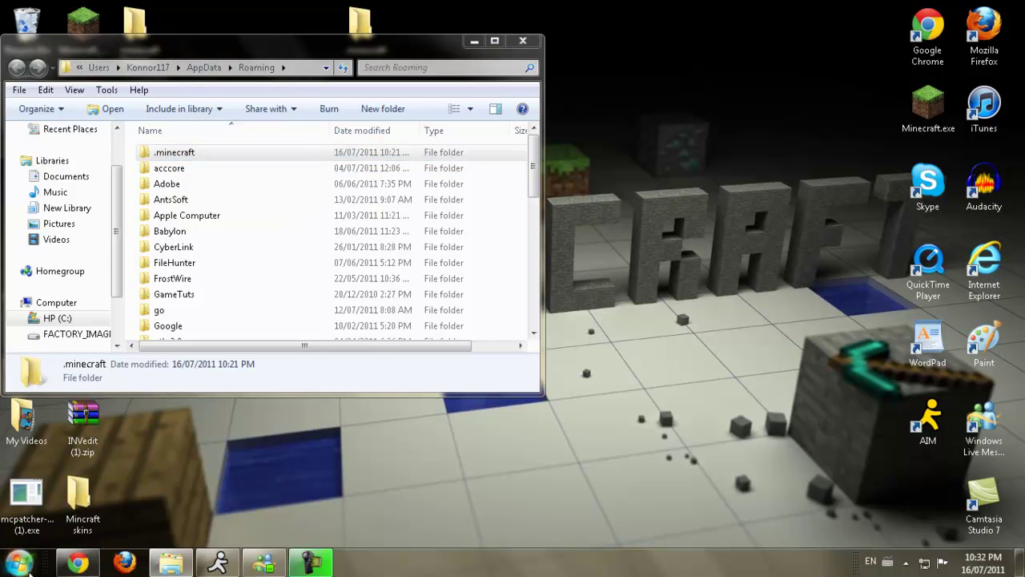
{"action": "left_click", "coordinate": [393, 471]}
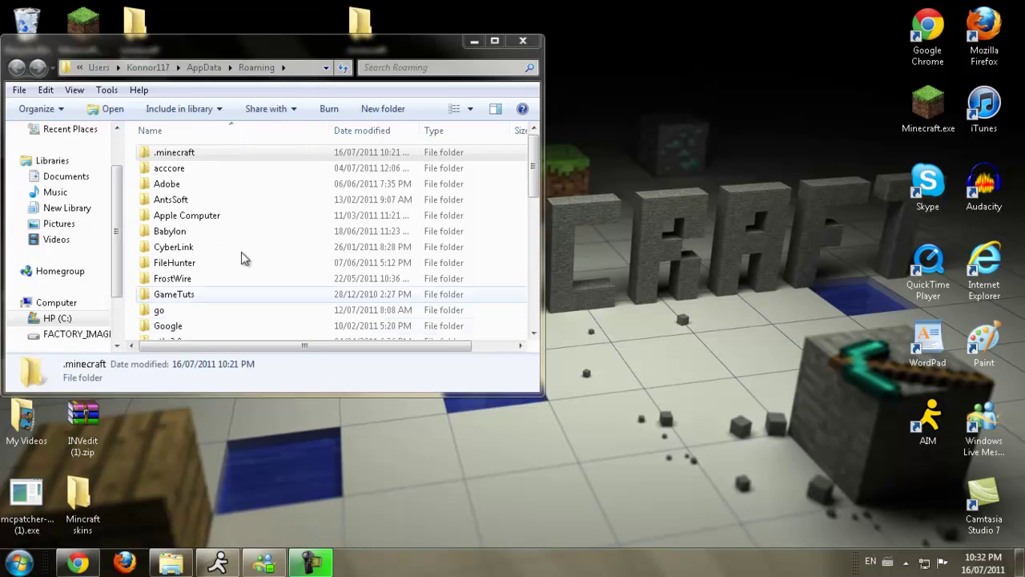
{"action": "double_click", "coordinate": [189, 154]}
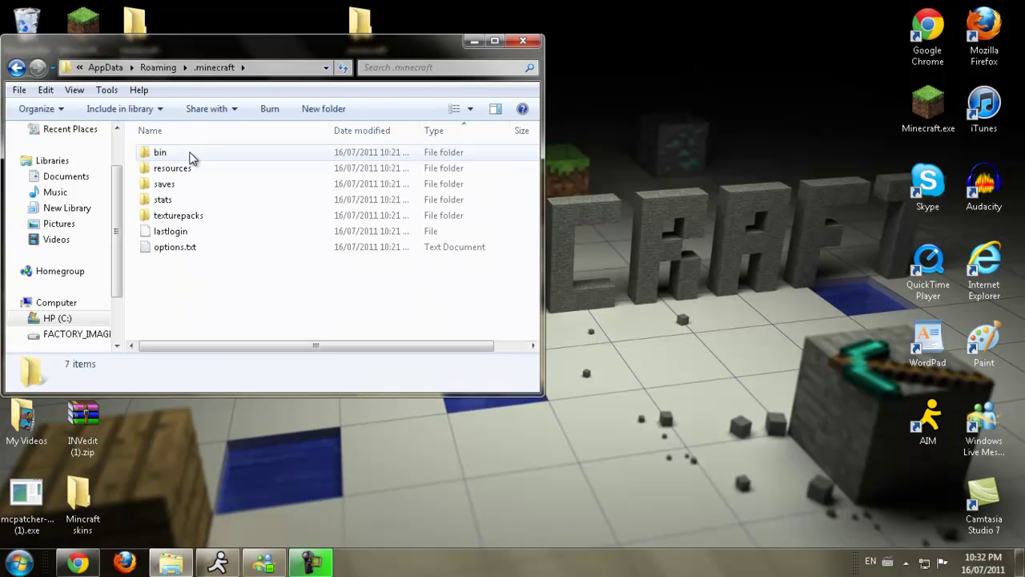
{"action": "double_click", "coordinate": [189, 154]}
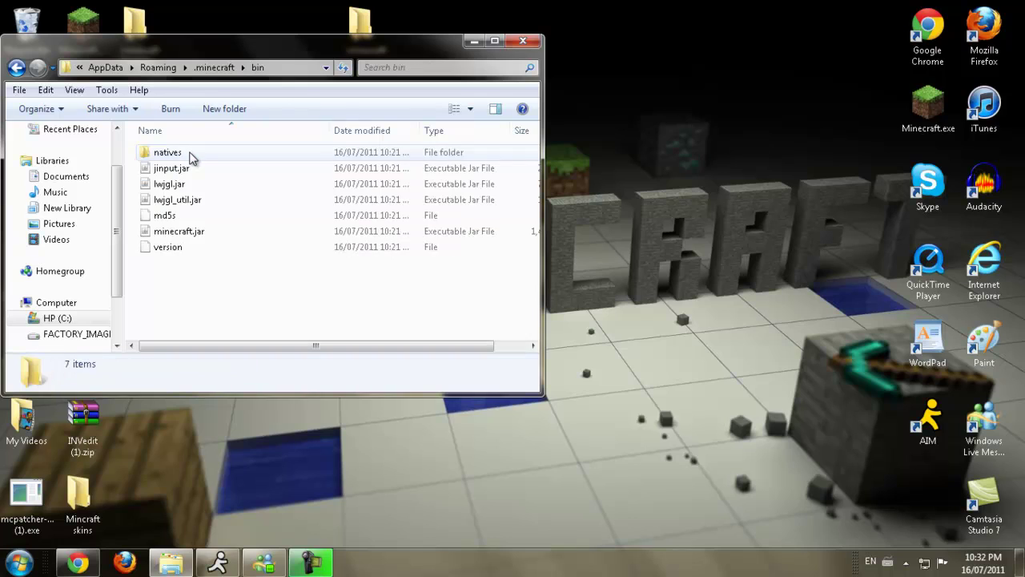
Open minecraft.jar with WinRAR, snap its window to half the screen beside the mod archives, and minimize the bin folder window
{"action": "left_click", "coordinate": [194, 232]}
{"action": "right_click", "coordinate": [195, 232]}
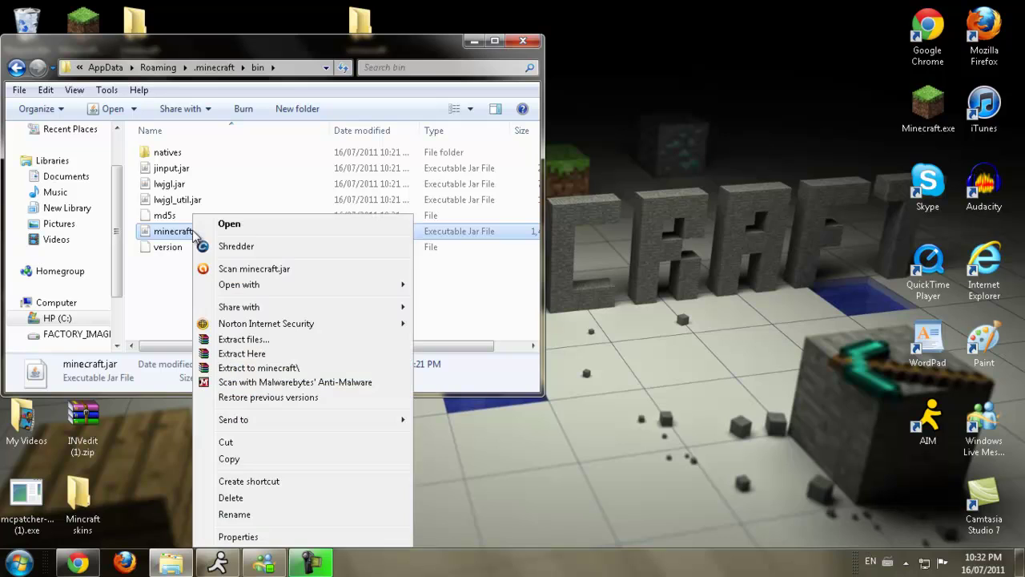
{"action": "mouse_move", "coordinate": [258, 285]}
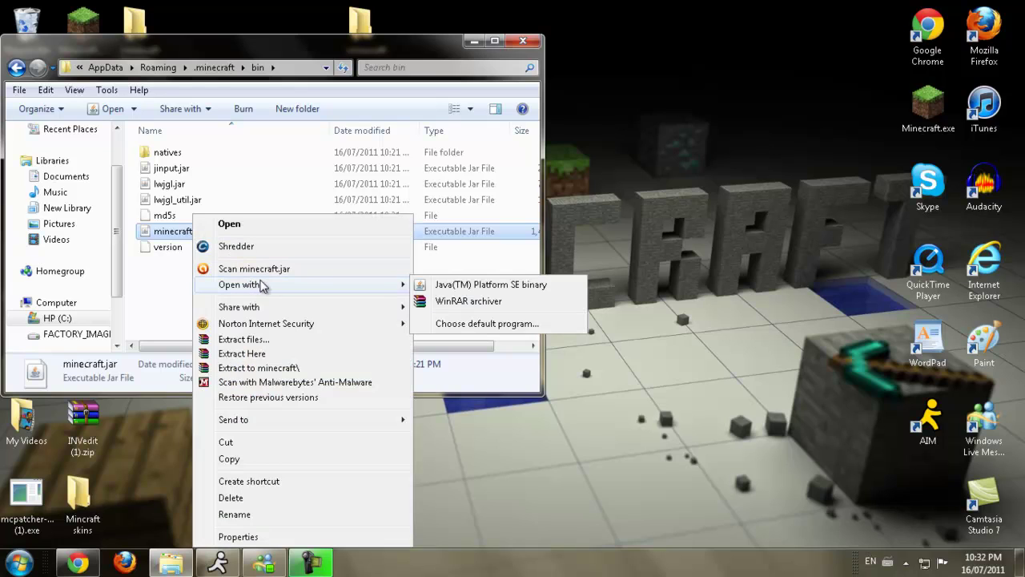
{"action": "left_click", "coordinate": [456, 308]}
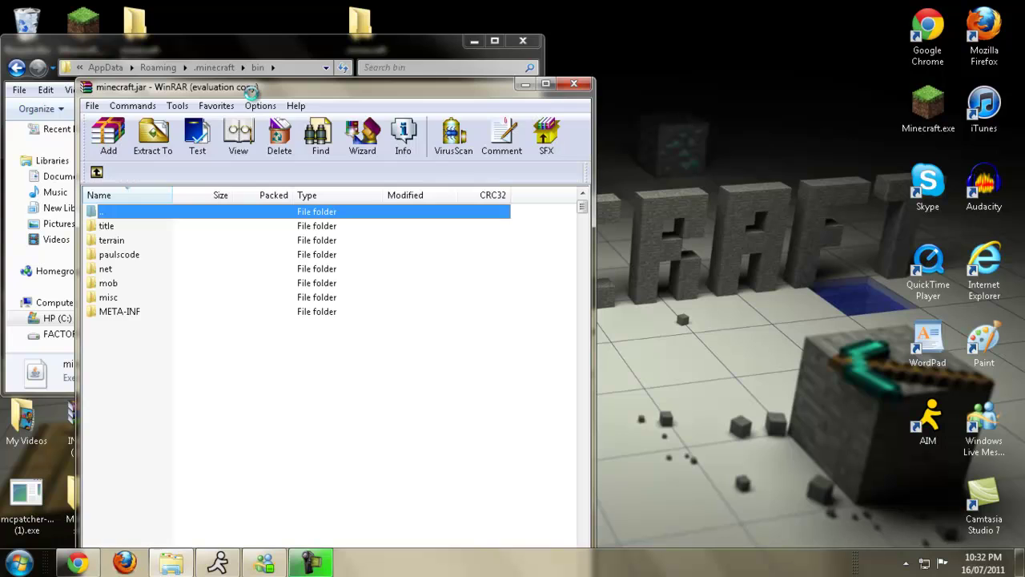
{"action": "left_click_drag", "start_coordinate": [250, 88], "coordinate": [1021, 128]}
{"action": "left_click", "coordinate": [473, 42]}
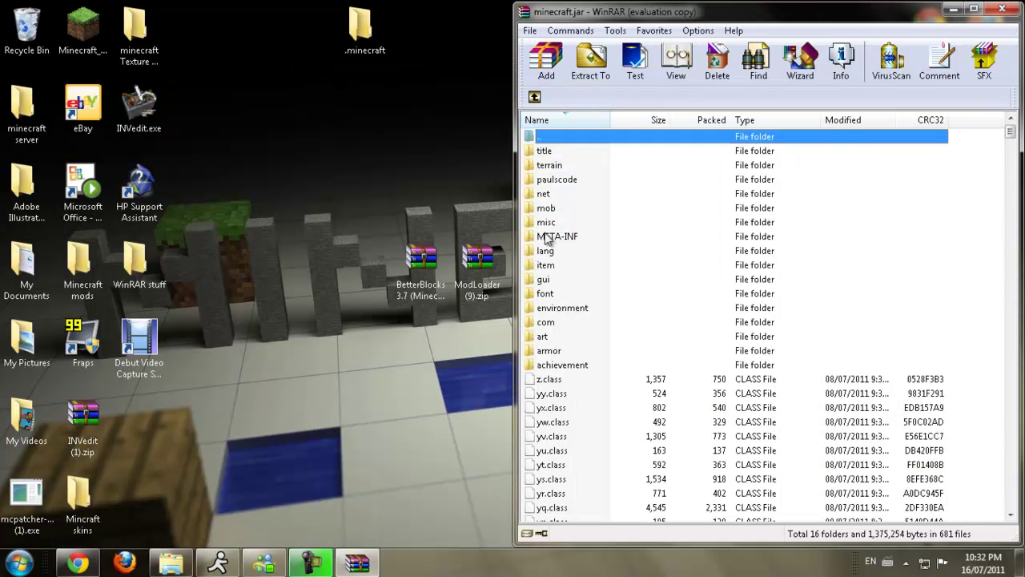
Delete the META-INF folder from minecraft.jar
{"action": "left_click", "coordinate": [548, 237]}
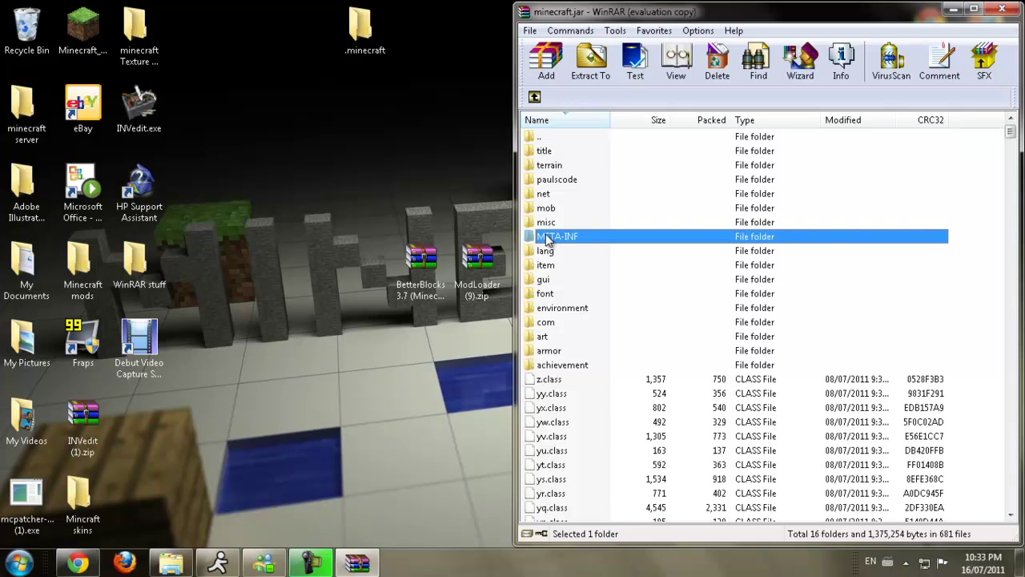
{"action": "right_click", "coordinate": [571, 237]}
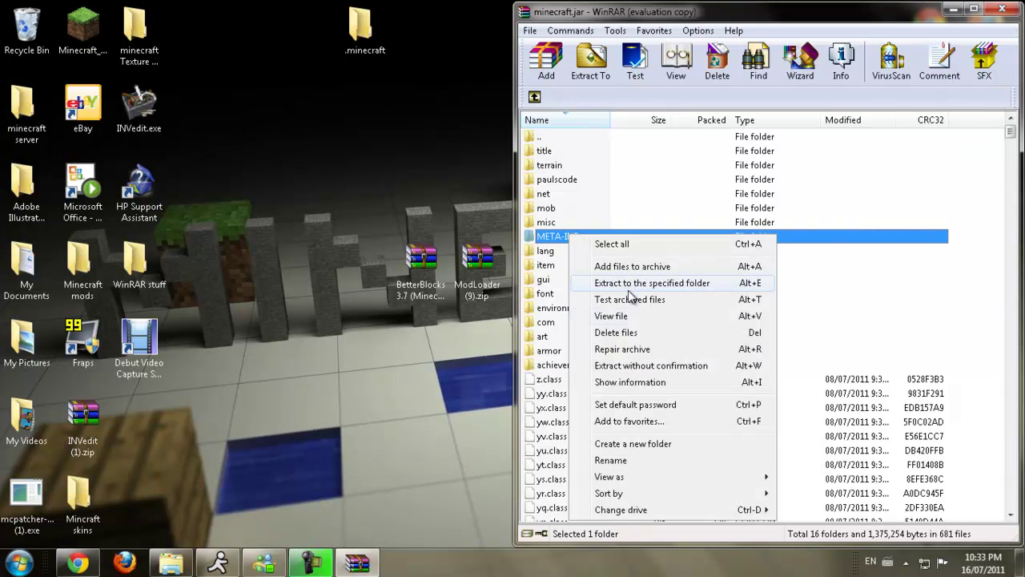
{"action": "left_click", "coordinate": [620, 332]}
{"action": "left_click", "coordinate": [542, 335]}
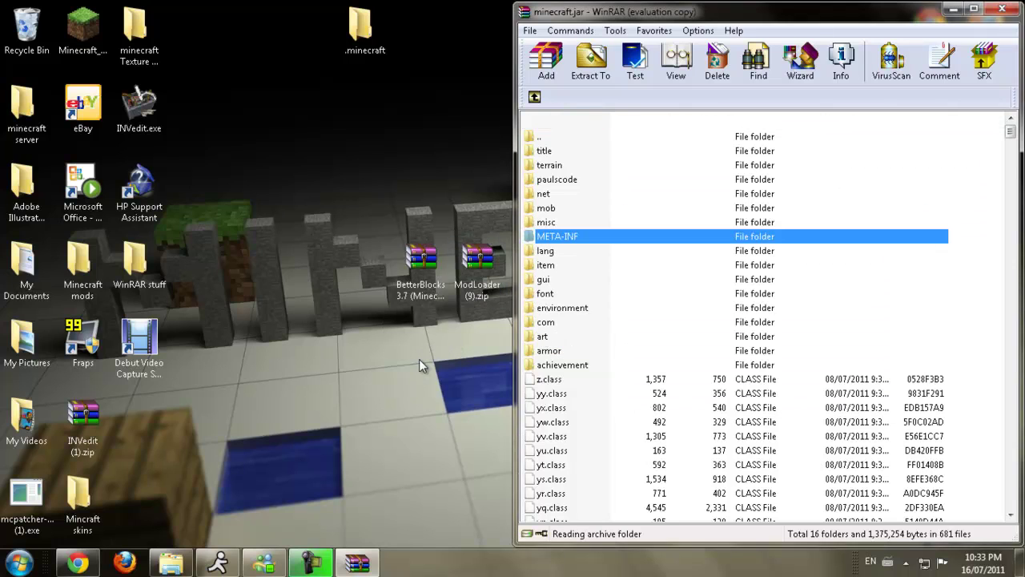
Copy all class files from ModLoader (9).zip into minecraft.jar with the default archive settings and close the ModLoader archive
{"action": "left_click", "coordinate": [469, 260]}
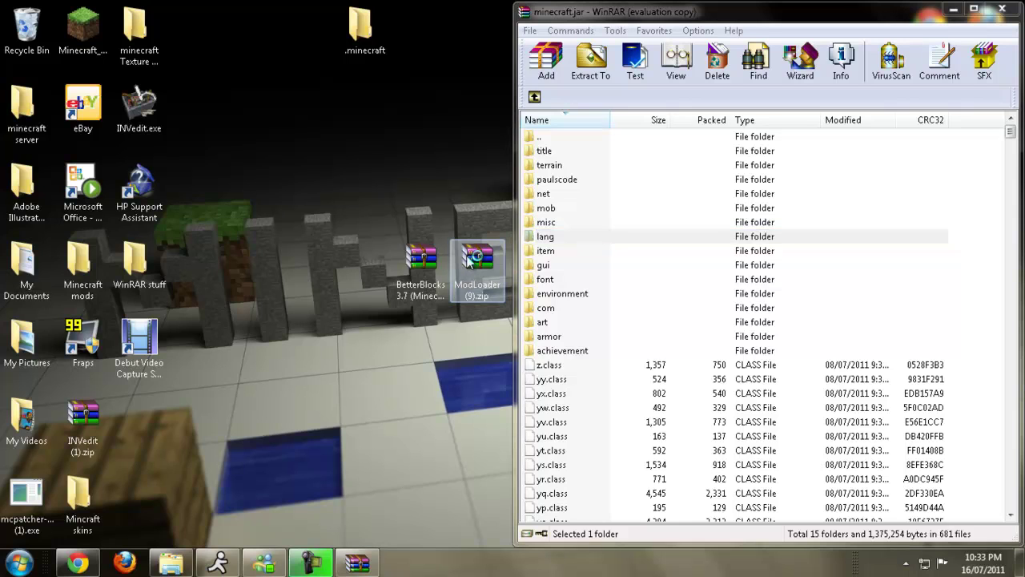
{"action": "double_click", "coordinate": [470, 261]}
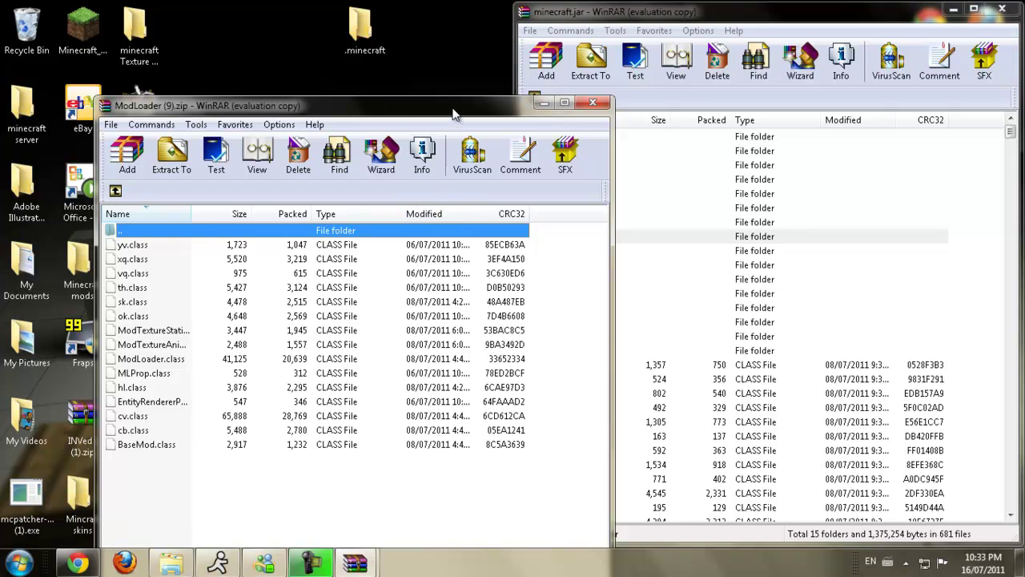
{"action": "left_click_drag", "start_coordinate": [453, 114], "coordinate": [3, 112]}
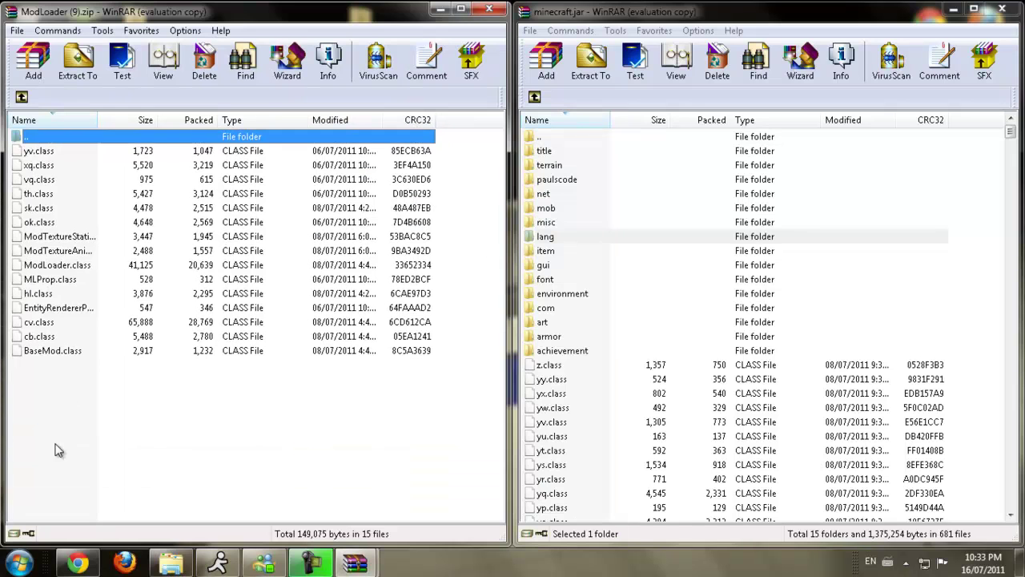
{"action": "left_click_drag", "start_coordinate": [56, 443], "coordinate": [90, 150]}
{"action": "left_click_drag", "start_coordinate": [57, 213], "coordinate": [596, 459]}
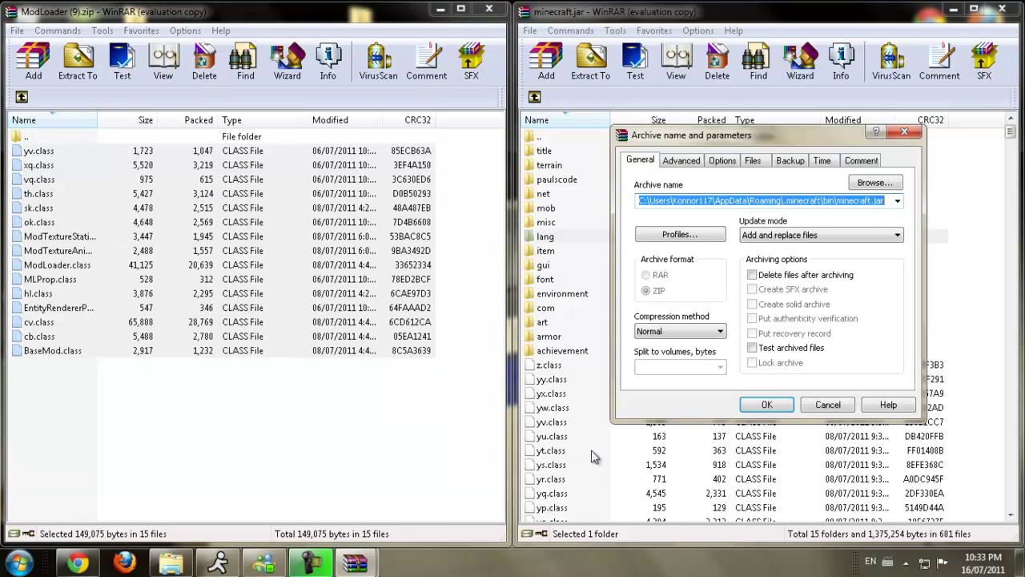
{"action": "left_click", "coordinate": [771, 405]}
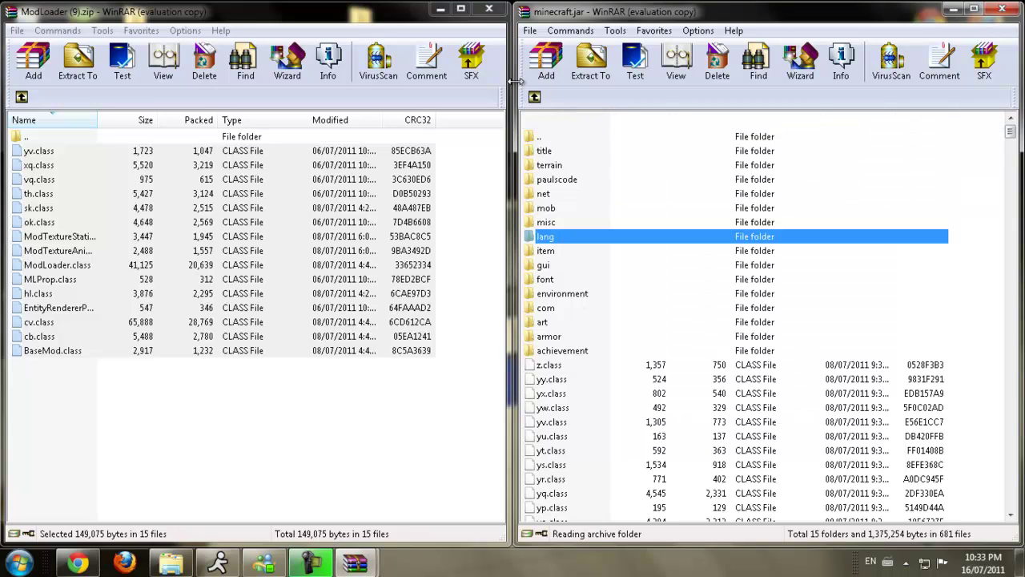
{"action": "left_click", "coordinate": [490, 10]}
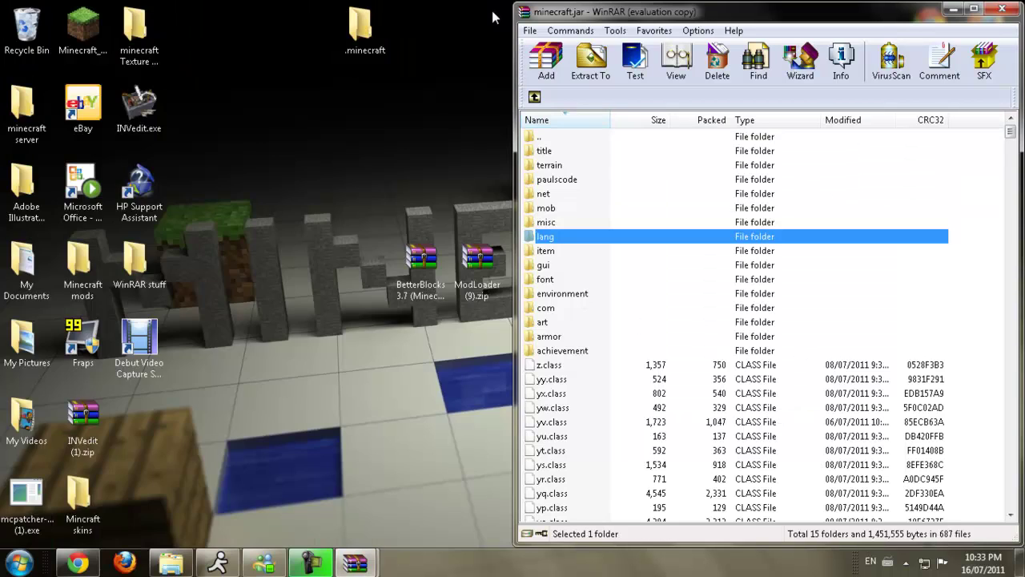
Copy the BetterGui folder and all files from the BetterBlocks 3.7 archive into minecraft.jar and close the BetterBlocks archive
{"action": "double_click", "coordinate": [414, 280]}
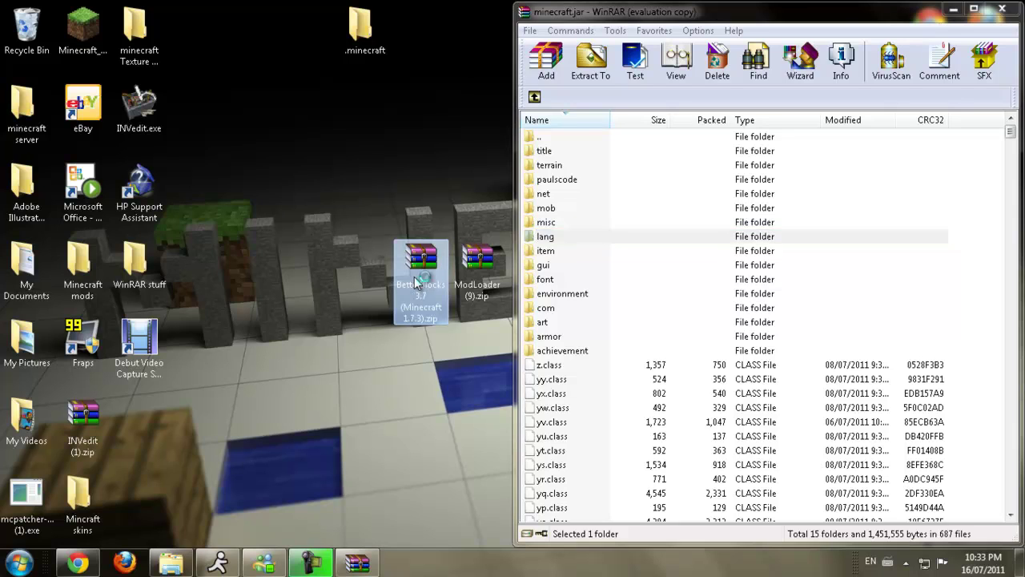
{"action": "left_click", "coordinate": [328, 72]}
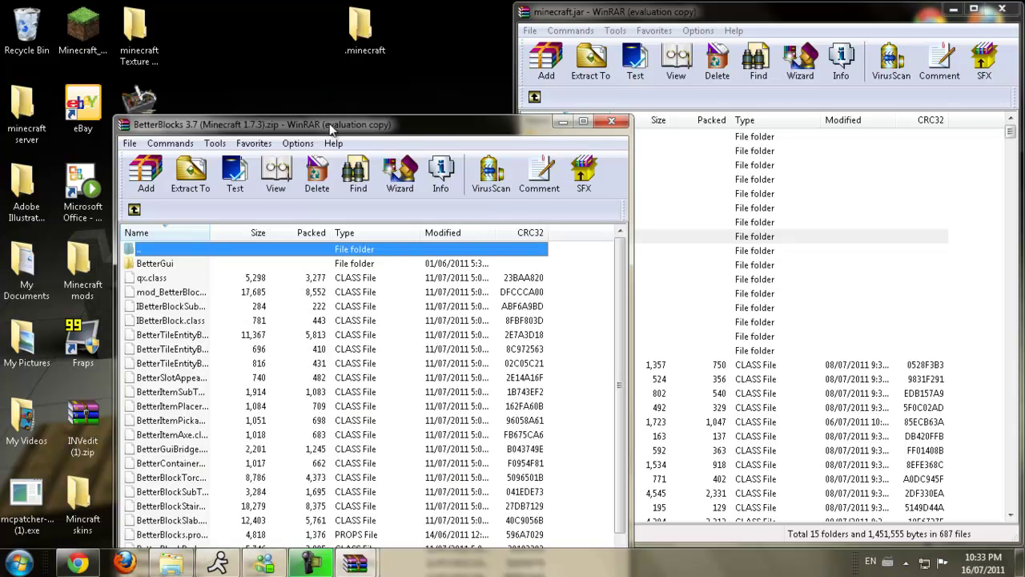
{"action": "left_click_drag", "start_coordinate": [331, 129], "coordinate": [2, 52]}
{"action": "scroll", "coordinate": [192, 236], "scroll_direction": "down", "scroll_amount": 3}
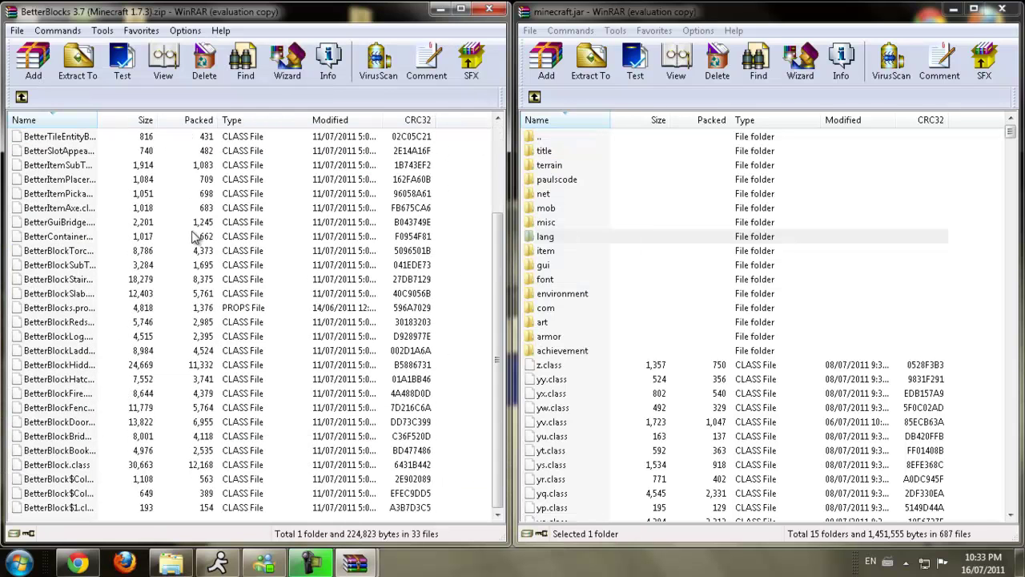
{"action": "left_click_drag", "start_coordinate": [182, 517], "coordinate": [183, 145]}
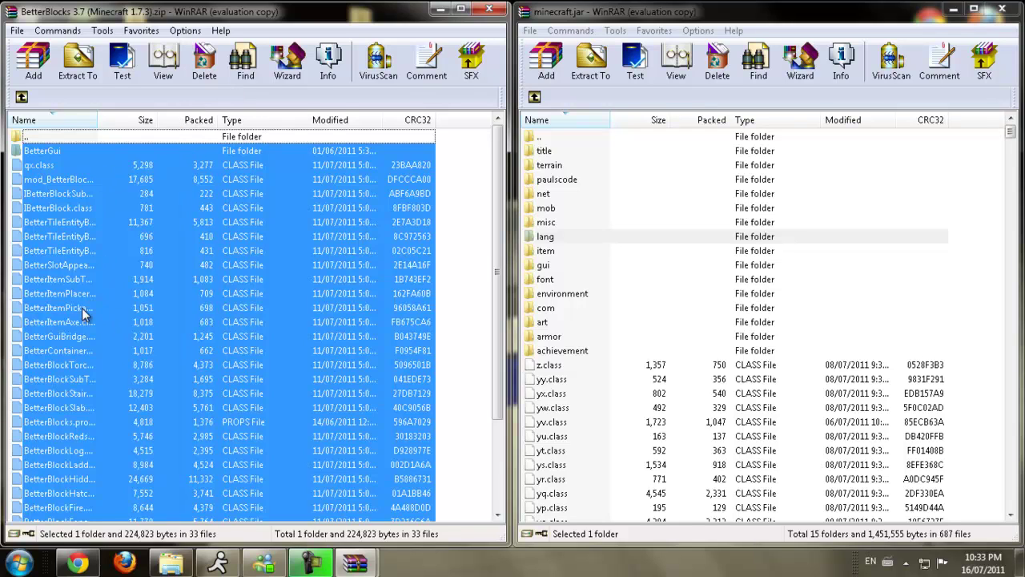
{"action": "left_click_drag", "start_coordinate": [71, 284], "coordinate": [593, 479]}
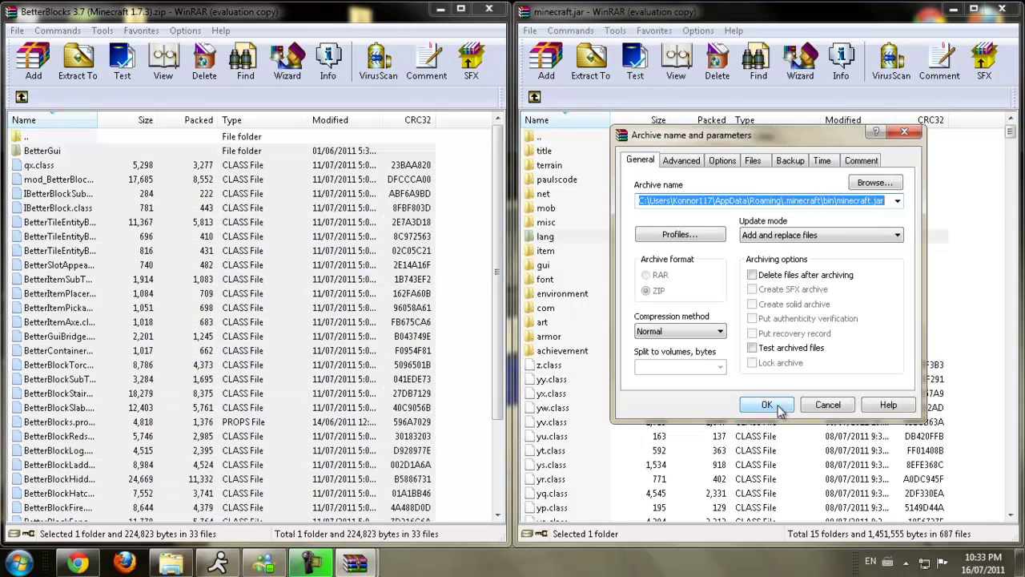
{"action": "left_click", "coordinate": [779, 406]}
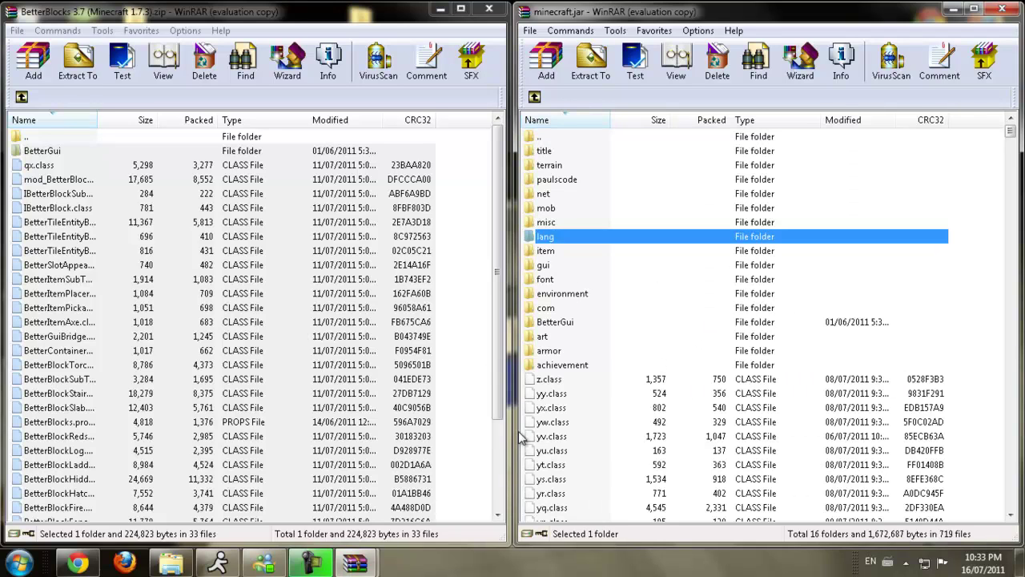
{"action": "left_click", "coordinate": [489, 9]}
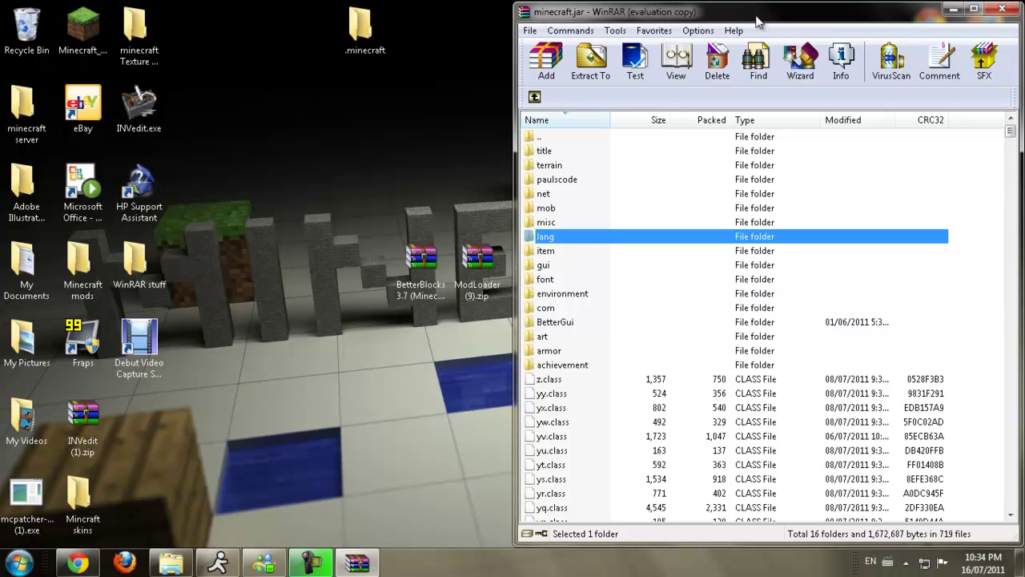
Close the minecraft.jar archive and the minimized bin folder window
{"action": "left_click", "coordinate": [1002, 8]}
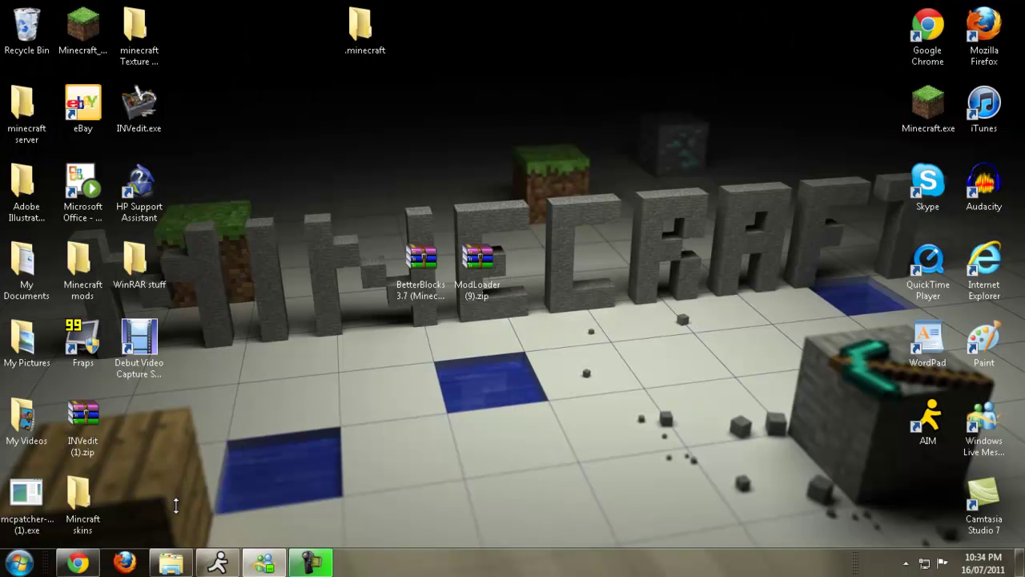
{"action": "left_click", "coordinate": [171, 563]}
{"action": "left_click", "coordinate": [521, 43]}
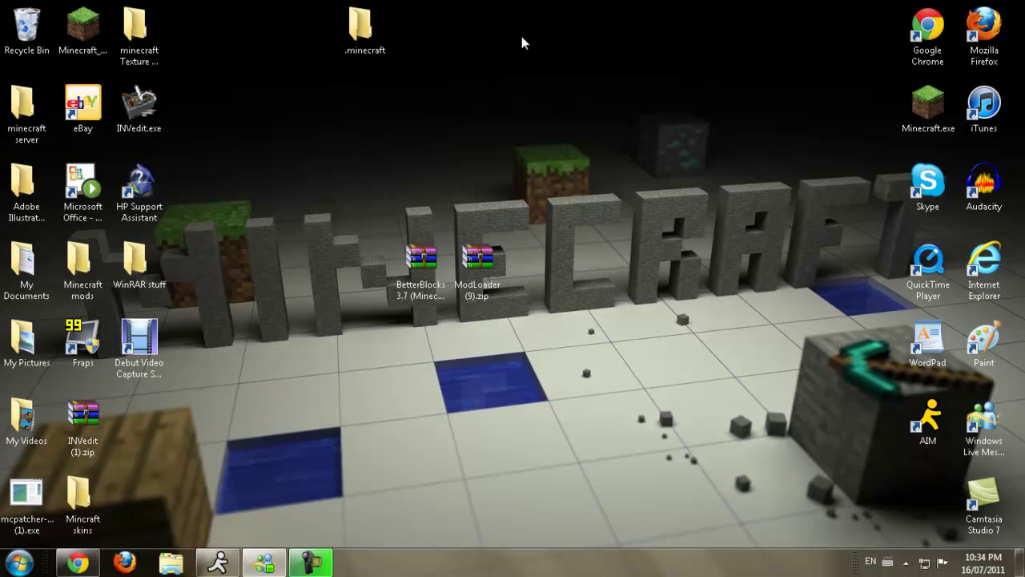
Launch Minecraft, log in with the account password and Remember password enabled, and close the game from its main menu
{"action": "double_click", "coordinate": [922, 104]}
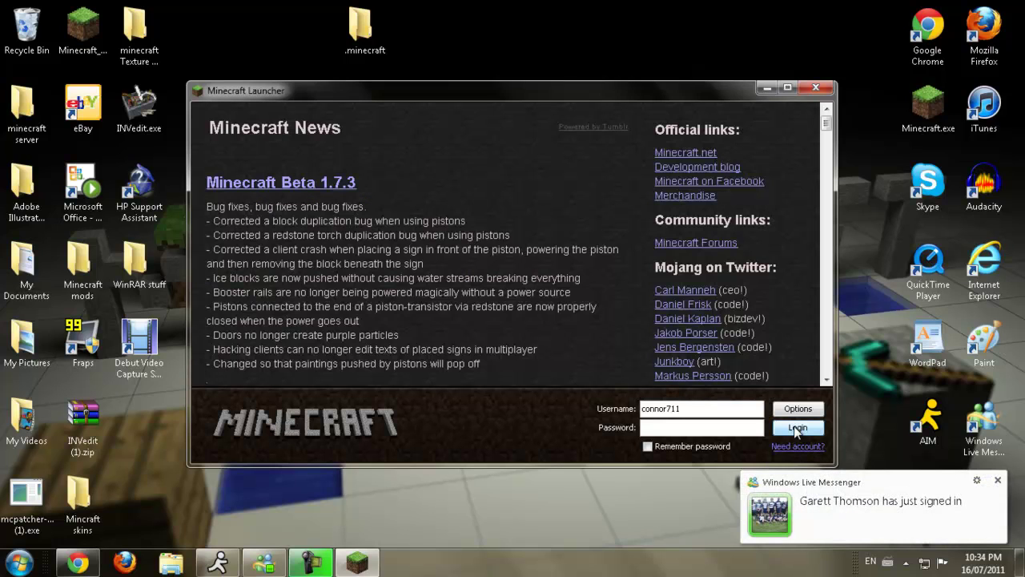
{"action": "left_click", "coordinate": [796, 430]}
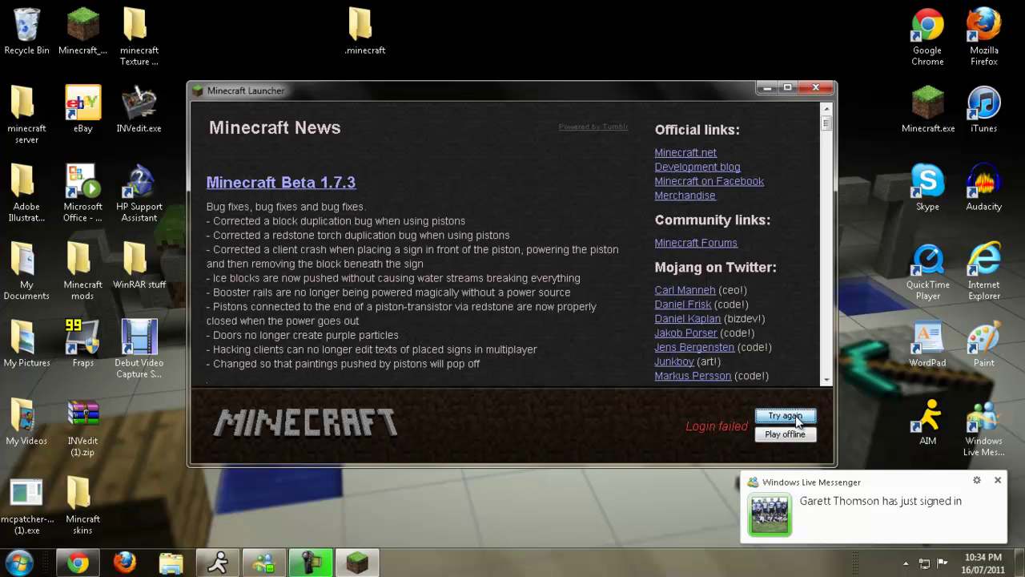
{"action": "left_click", "coordinate": [798, 420]}
{"action": "left_click", "coordinate": [702, 428]}
{"action": "type", "text": "********"}
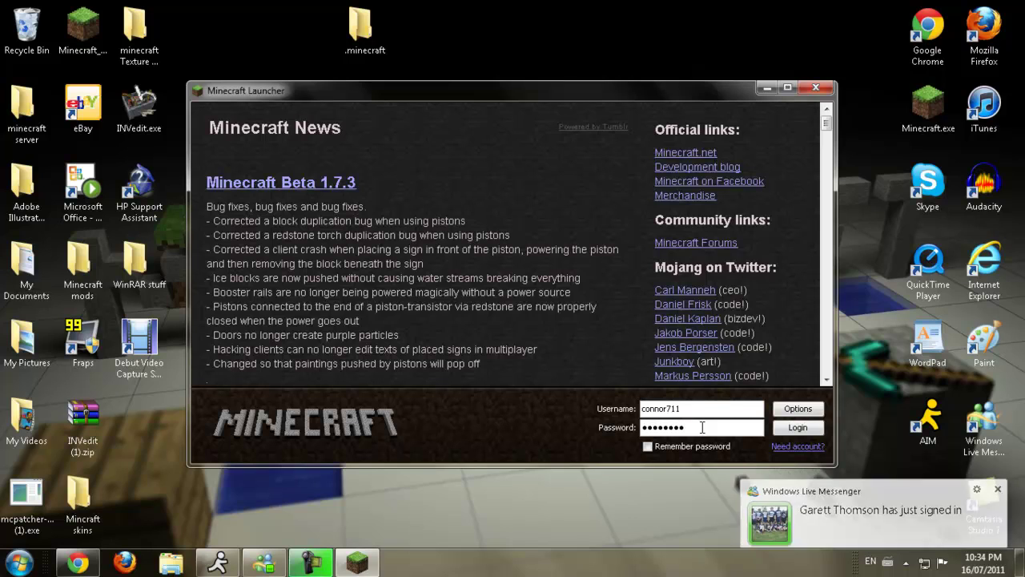
{"action": "left_click", "coordinate": [653, 447]}
{"action": "left_click", "coordinate": [798, 426]}
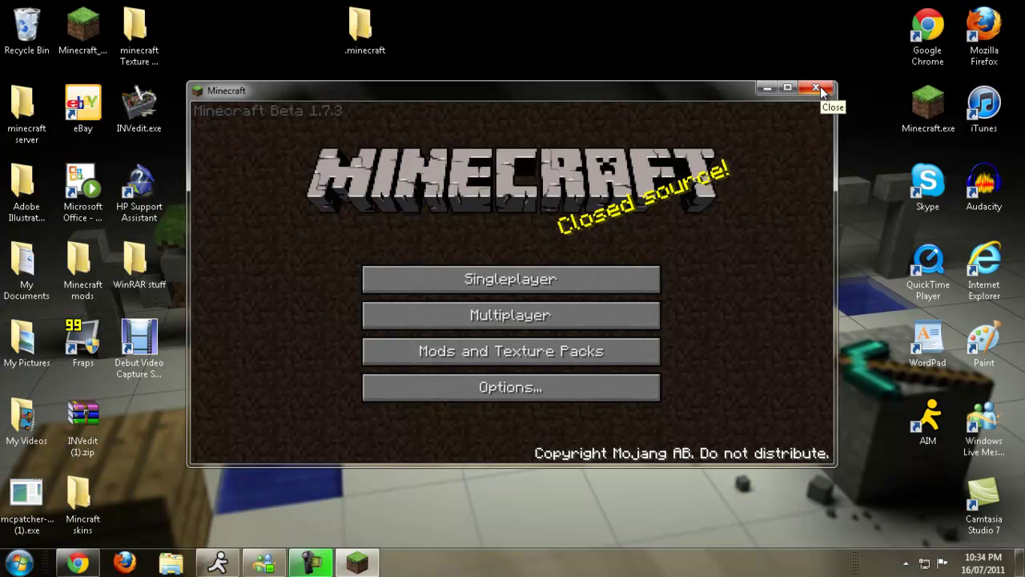
{"action": "left_click", "coordinate": [820, 87]}
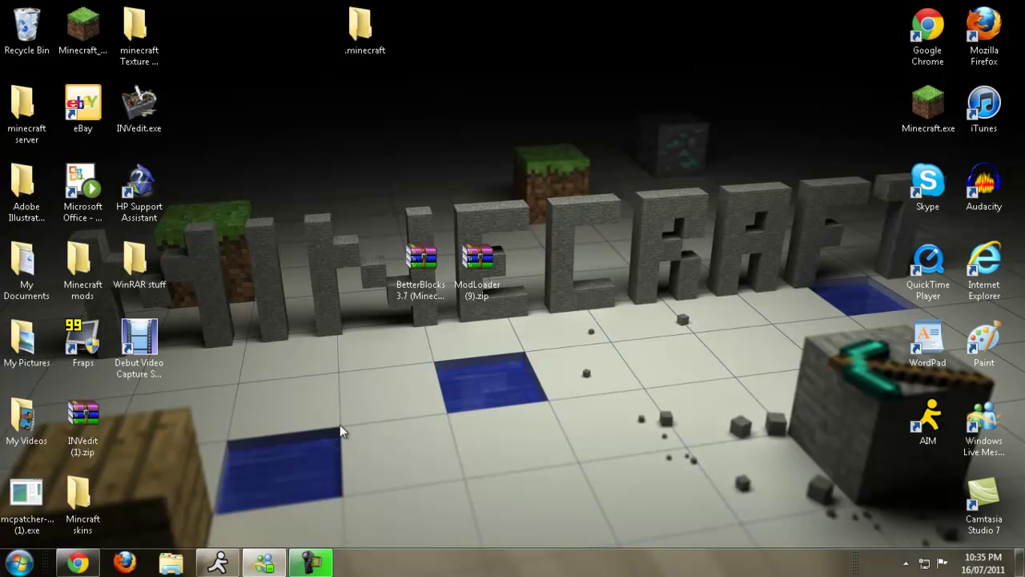
{"action": "left_click_drag", "start_coordinate": [353, 317], "coordinate": [579, 218]}
{"action": "left_click", "coordinate": [580, 219]}
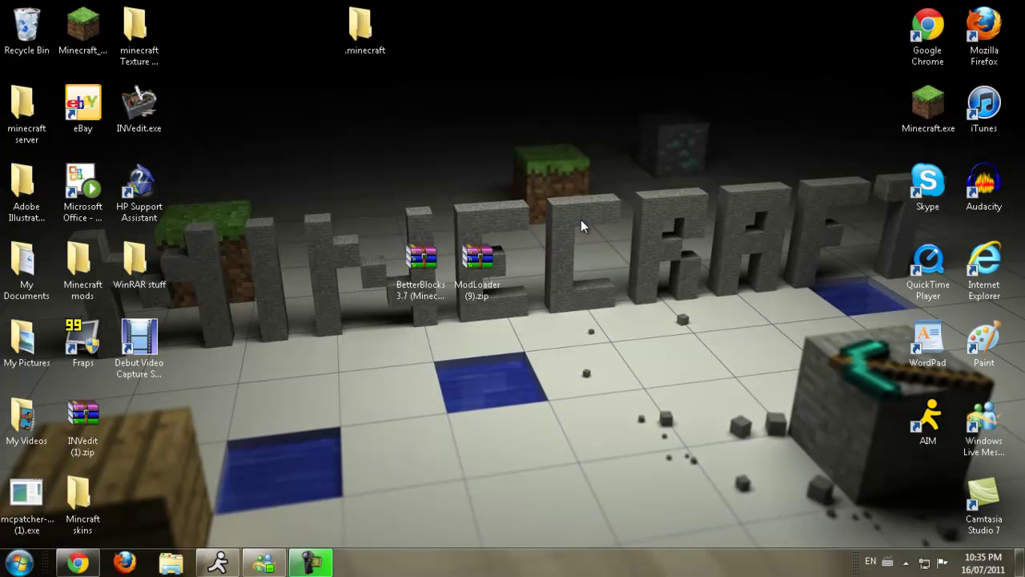